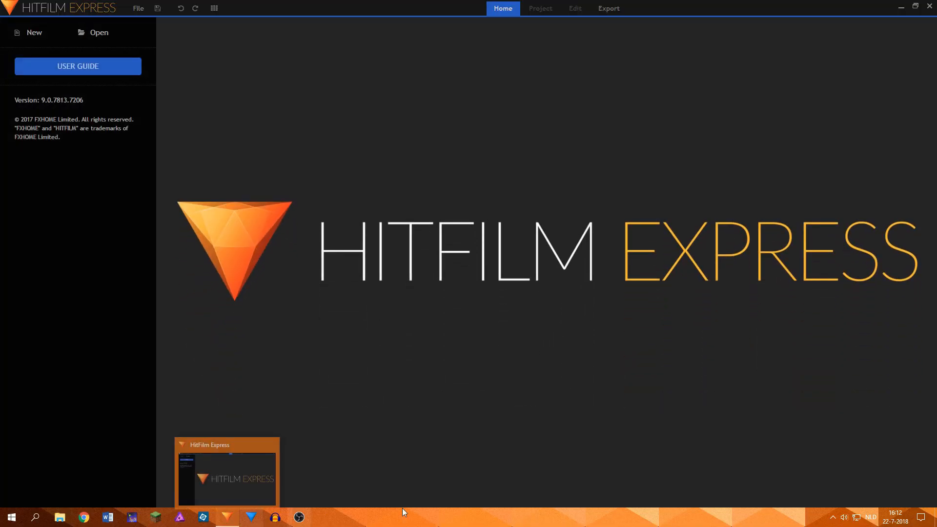
Start a new project and configure its composite shot with the name Energy Matte and a duration of 00:00:12:01.
click(35, 33)
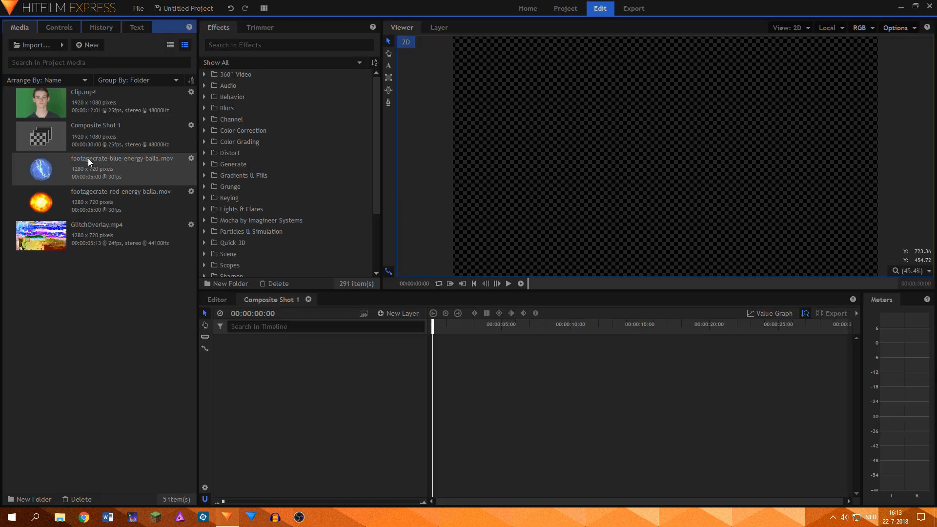
click(90, 143)
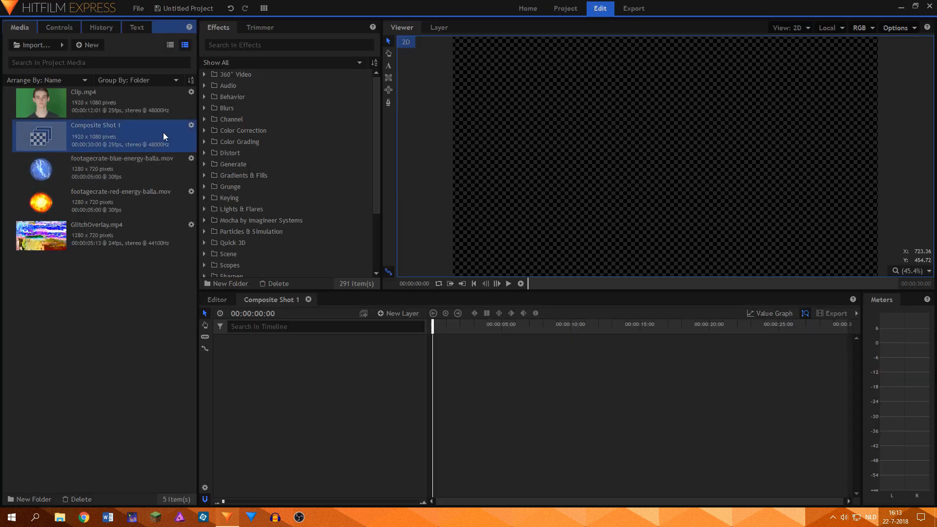
click(191, 127)
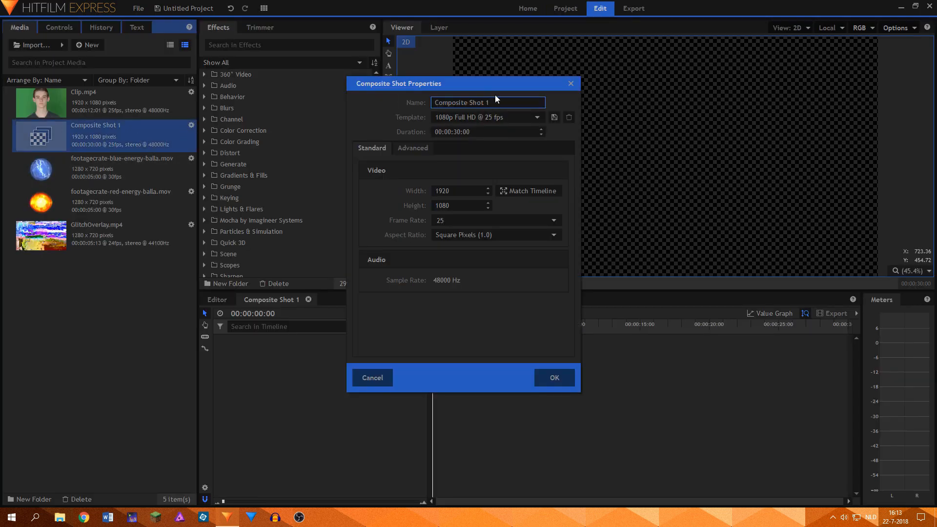
key(ctrl+a)
text(Energy Ma)
click(454, 132)
click(454, 132)
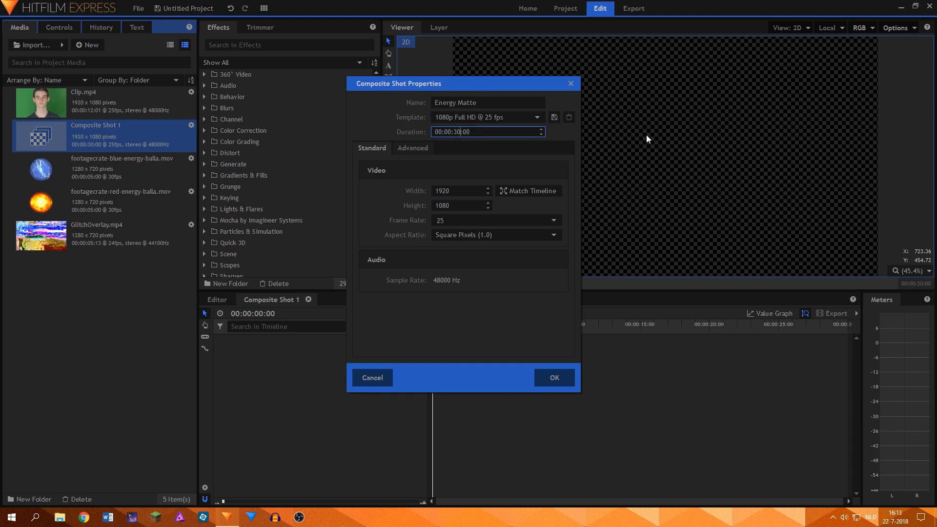
text(12)
click(552, 378)
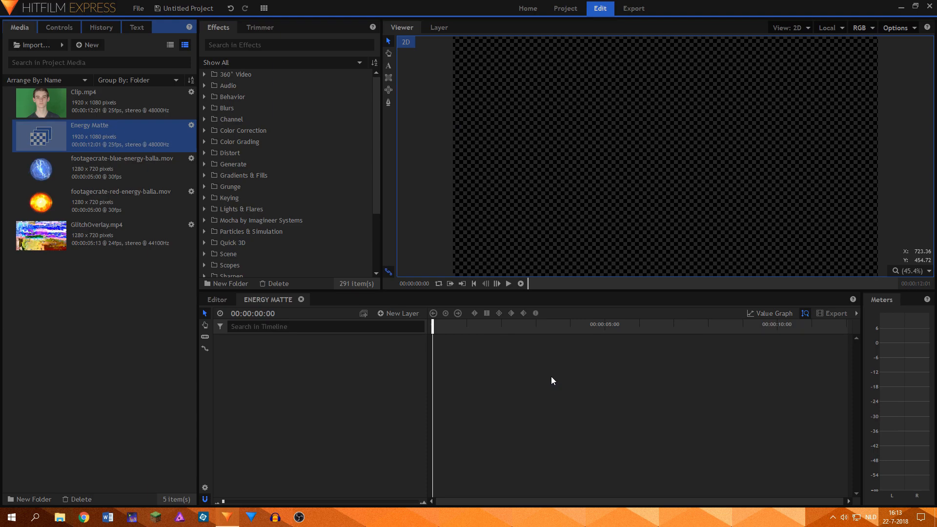
Add a black 1920 x 1080 plane layer named Black Plane to the Energy Matte composite.
click(387, 315)
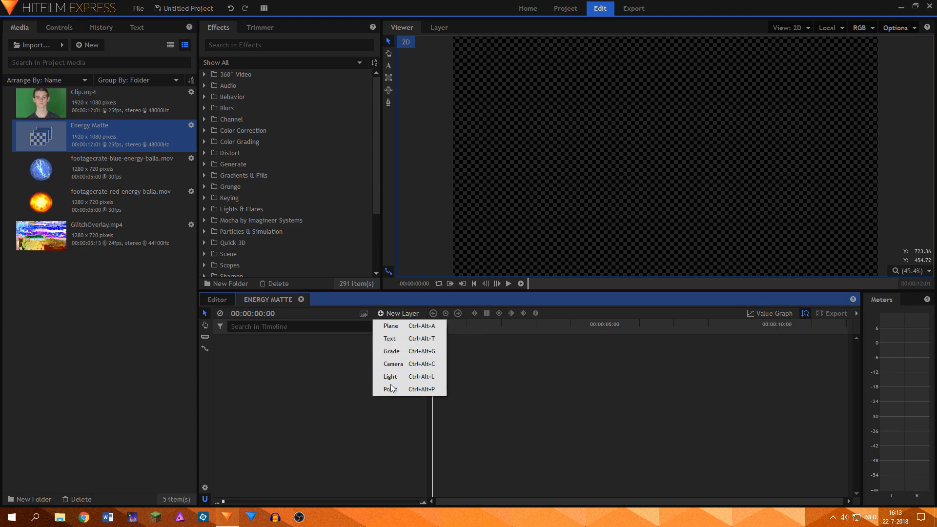
click(389, 327)
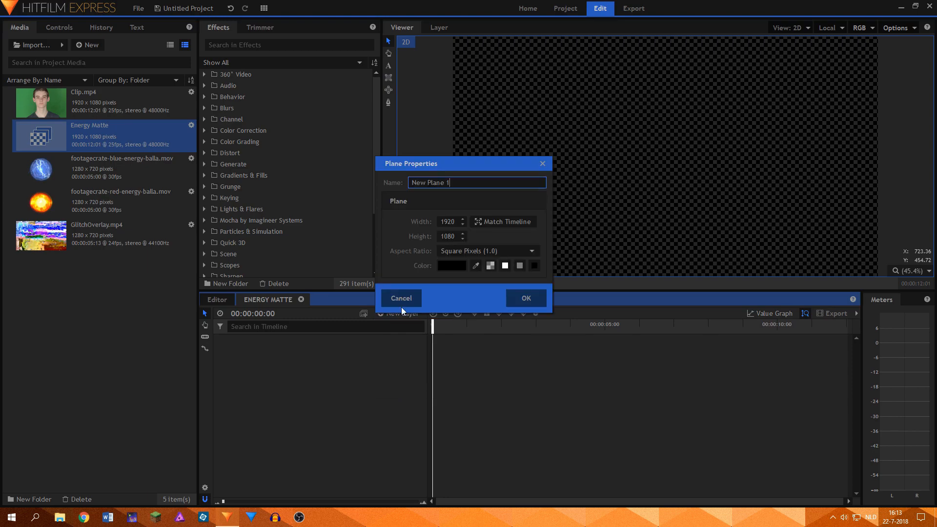
drag(481, 184, 197, 186)
text(Black Plane)
key(Return)
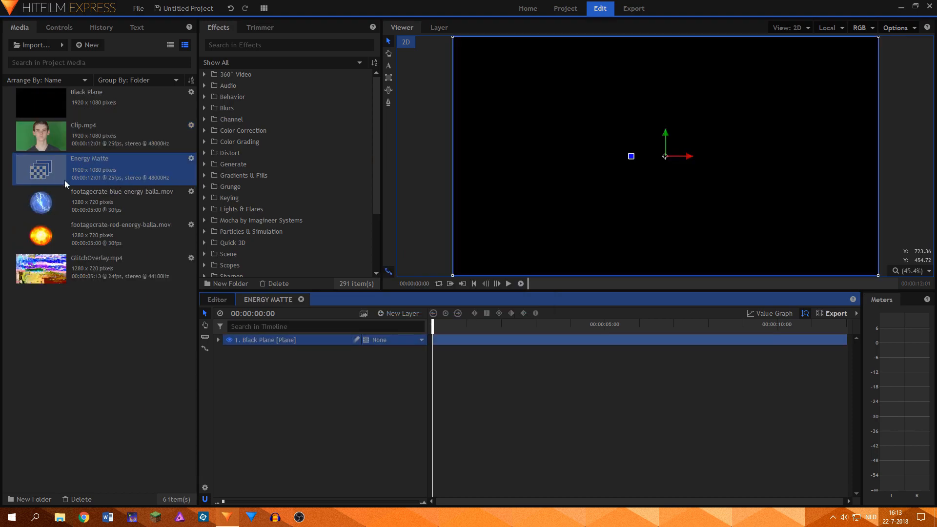
Place footagecrate-blue-energy-balla.mov above the Black Plane and line up two duplicates end to end to cover the whole timeline.
drag(62, 200, 262, 341)
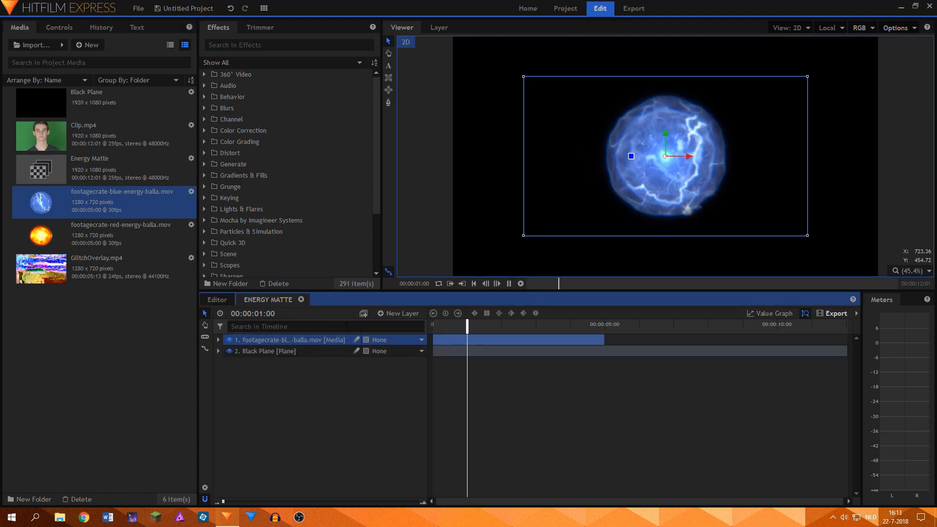
key(space)
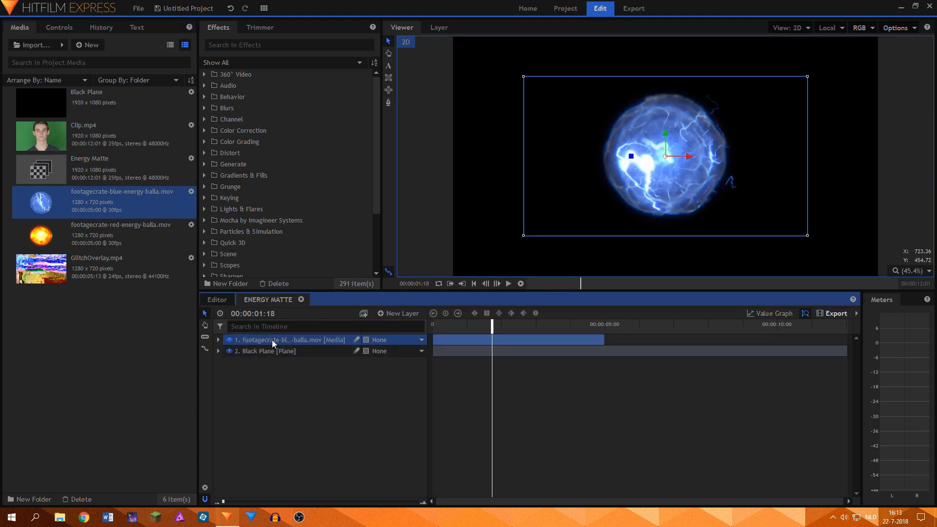
key(ctrl+d)
drag(548, 340, 634, 347)
key(ctrl+v)
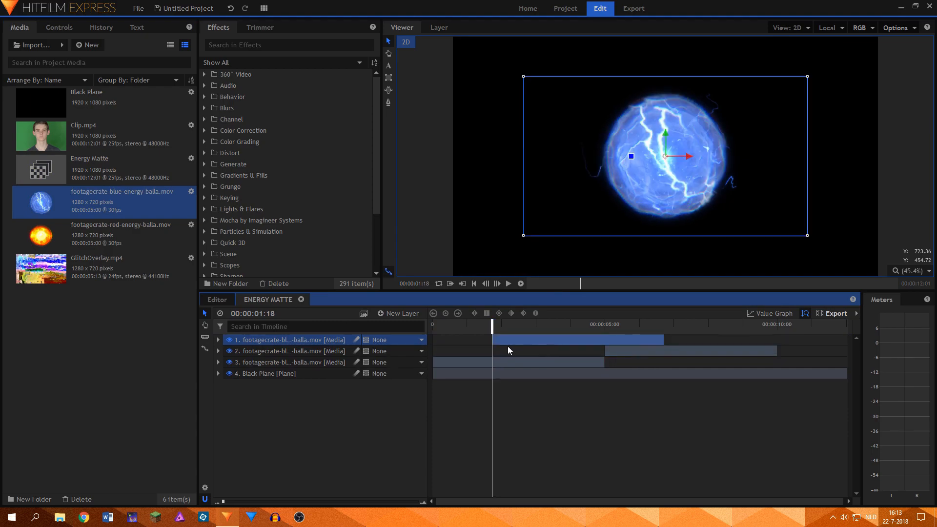
drag(504, 342, 787, 340)
Add footagecrate-red-energy-balla.mov as the top layer and shift it earlier so it ends at about three seconds.
drag(97, 235, 252, 339)
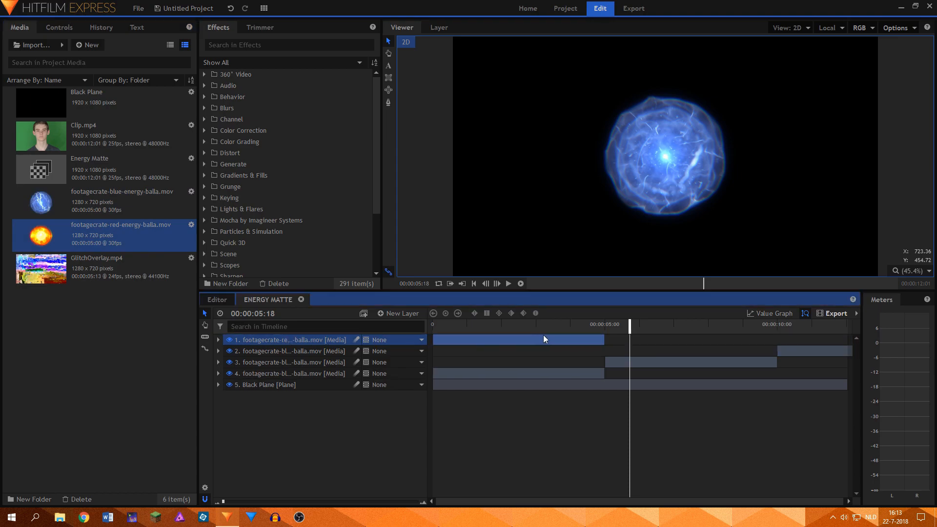
drag(561, 338, 492, 346)
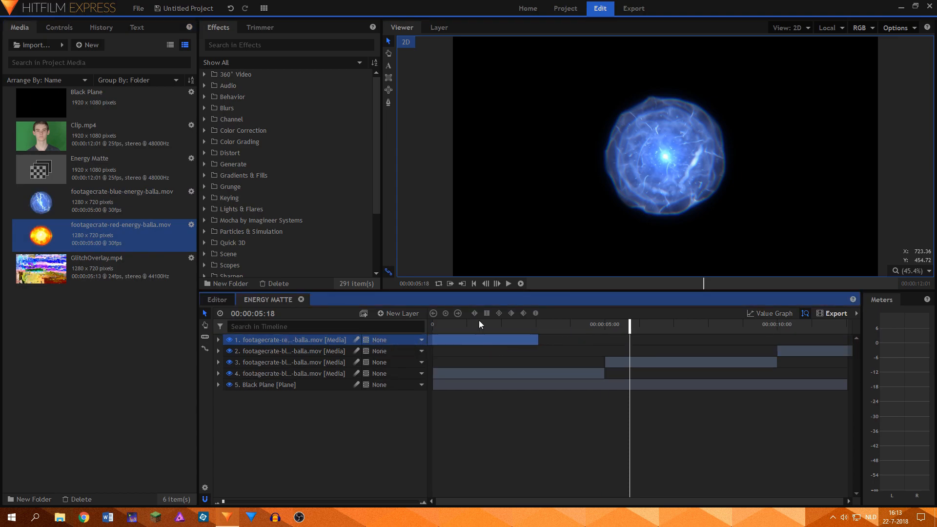
click(479, 324)
Try the Add blend mode on the red energy ball layer.
right_click(311, 339)
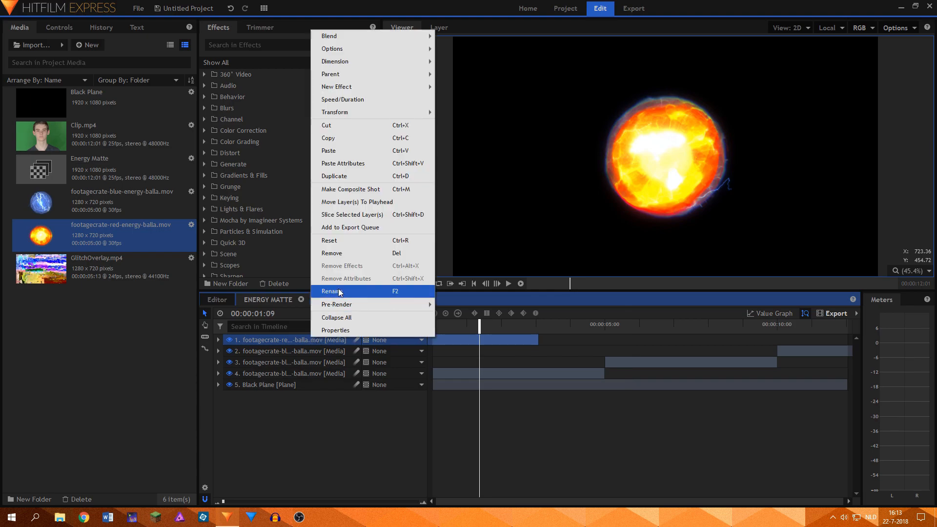
mouse_move(332, 36)
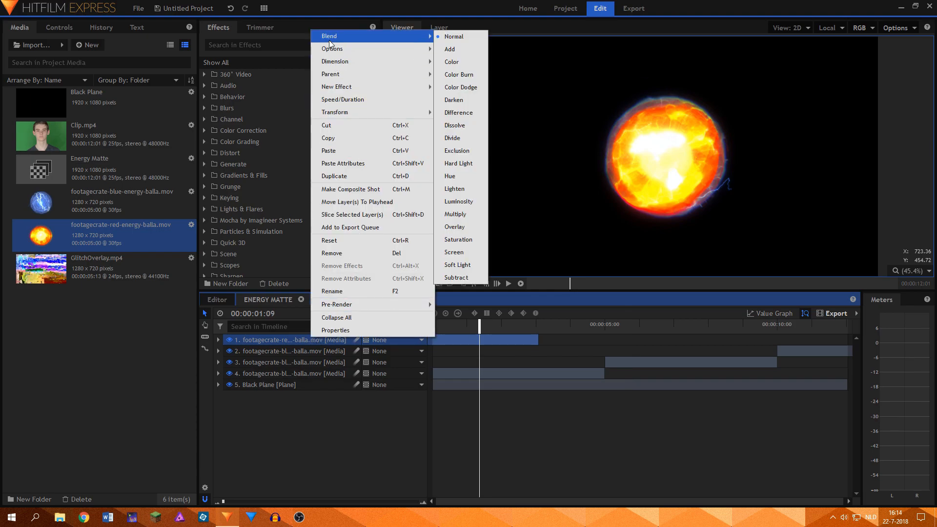
click(451, 48)
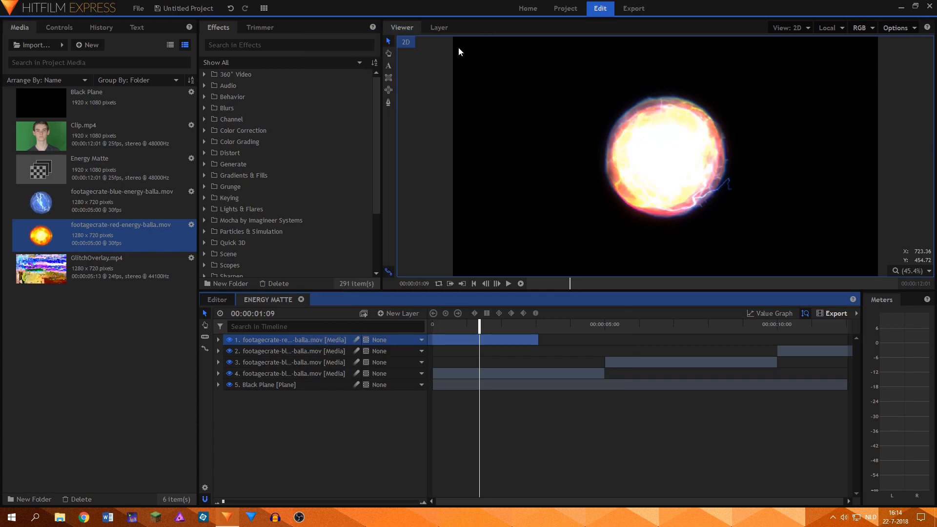
Set the red energy ball layer's blend mode to Overlay.
right_click(282, 341)
mouse_move(315, 44)
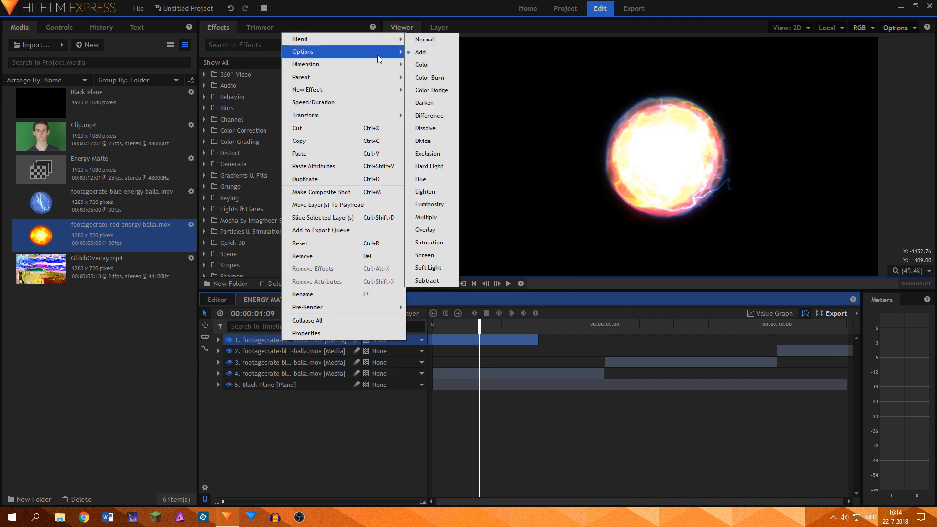
click(424, 232)
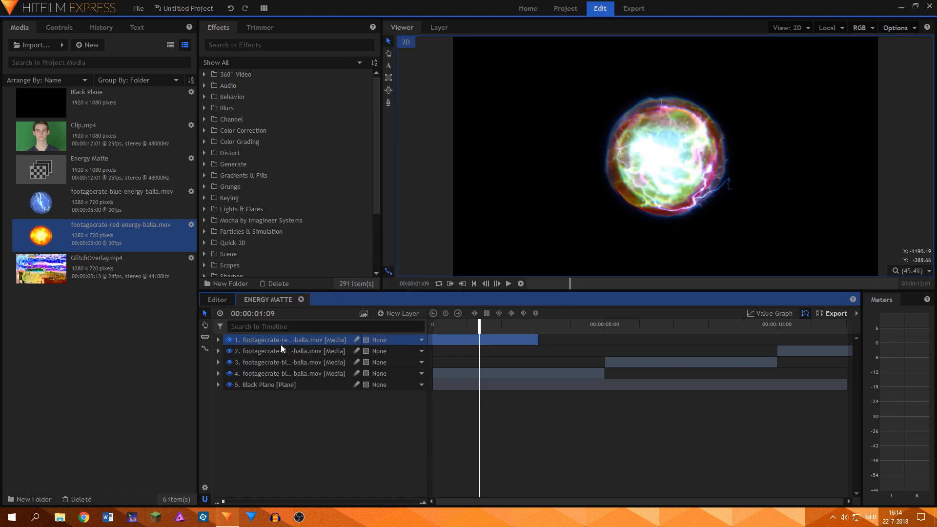
Make two copies of the red energy ball layer and place them end to end through the rest of the timeline.
key(ctrl+c)
key(ctrl+v)
drag(499, 337, 746, 339)
key(ctrl+v)
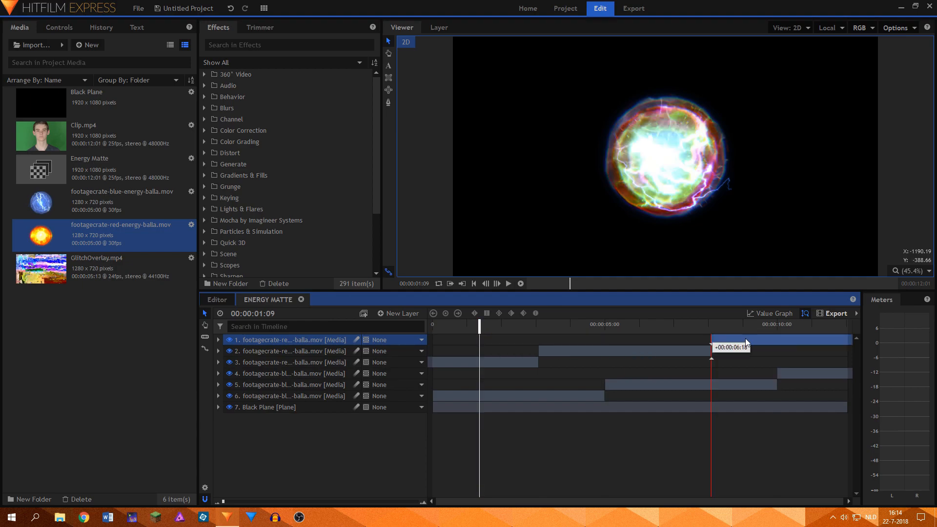
Create a new composite shot named Glitch Comp with a duration of 00:00:12:01.
click(177, 345)
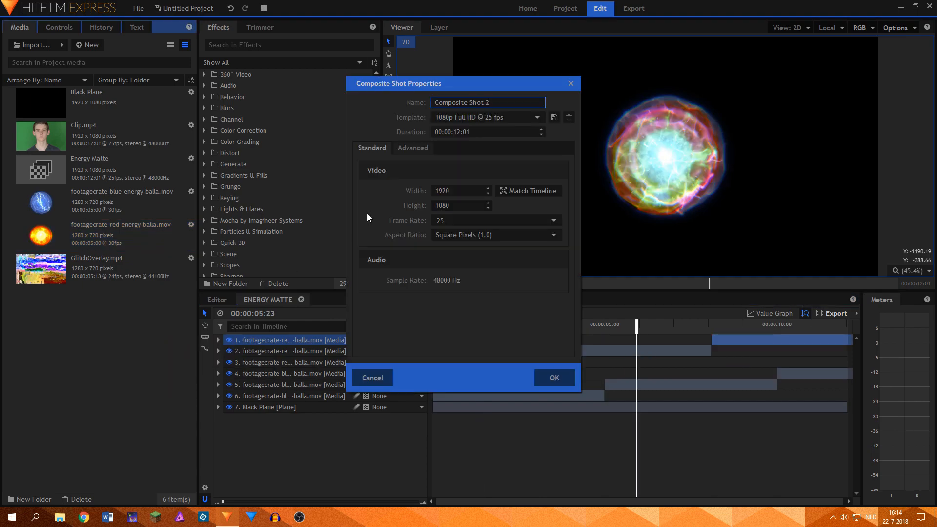
drag(493, 102, 424, 114)
text(Glitch)
key(Return)
Fill Glitch Comp with consecutive copies of GlitchOverlay.mp4, and nest it as a hidden layer beneath the Black Plane in Energy Matte.
drag(101, 300, 269, 341)
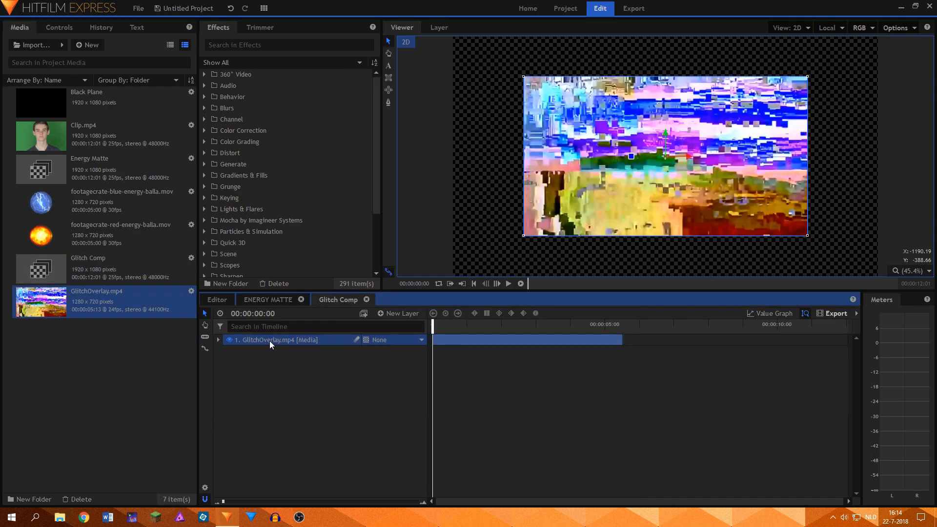
key(ctrl+d)
drag(468, 339, 644, 350)
click(561, 349)
key(ctrl+d)
drag(41, 268, 228, 425)
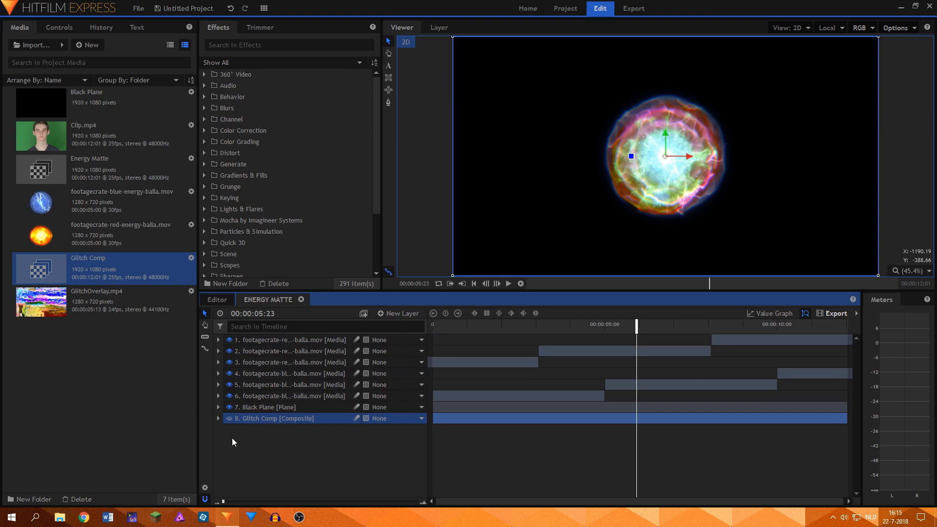
Add a grade layer at the top of the Energy Matte composite and rename it Grade.
click(397, 313)
click(394, 353)
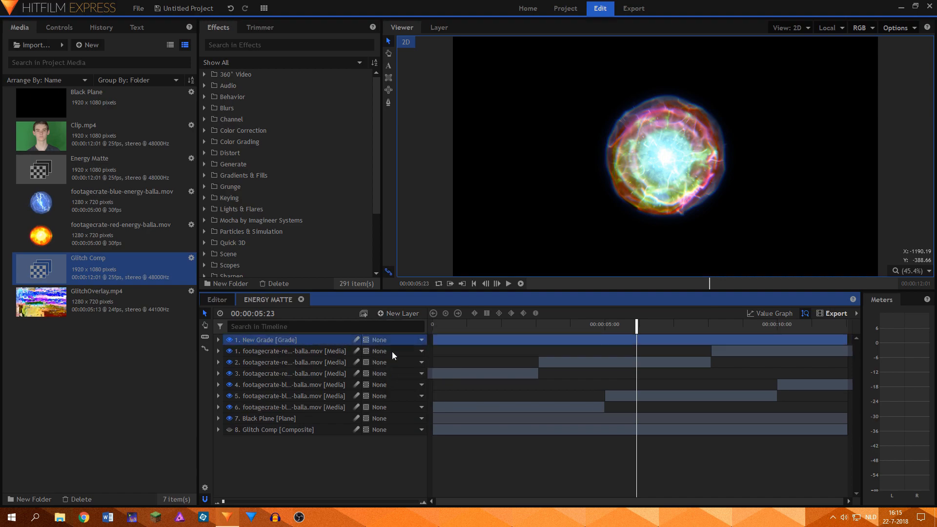
double_click(277, 340)
text(G)
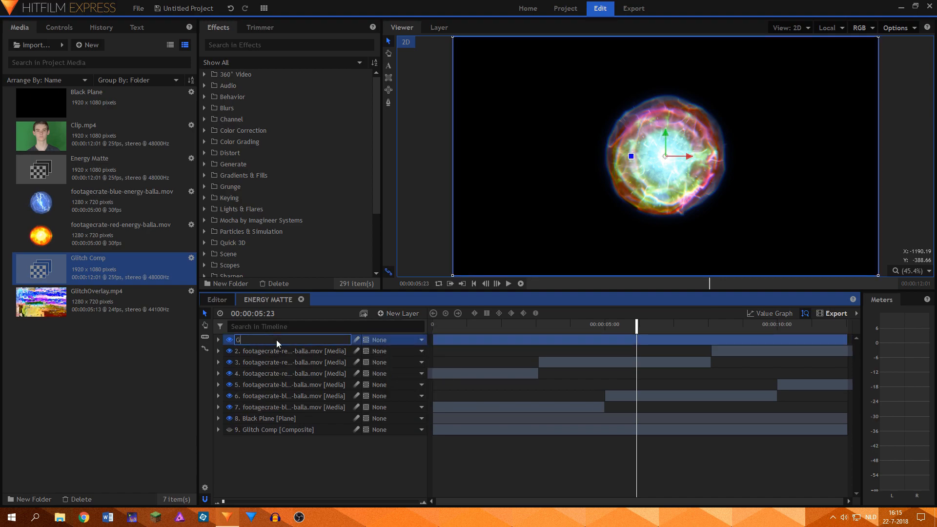
text(rdde)
key(Return)
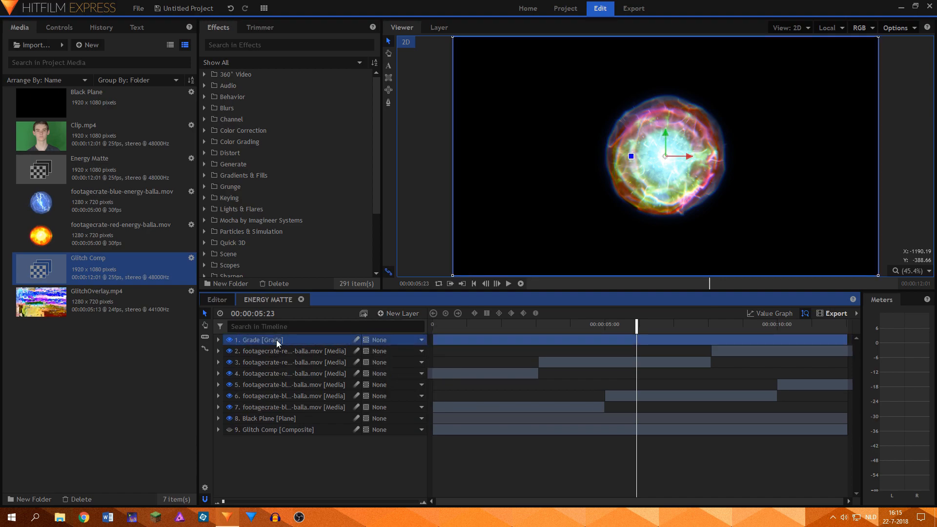
Apply Hue, Saturation & Lightness to the Grade layer and lower the master Saturation until the energy ball is greyscale.
click(225, 44)
text(hsl)
drag(245, 86, 254, 341)
click(237, 395)
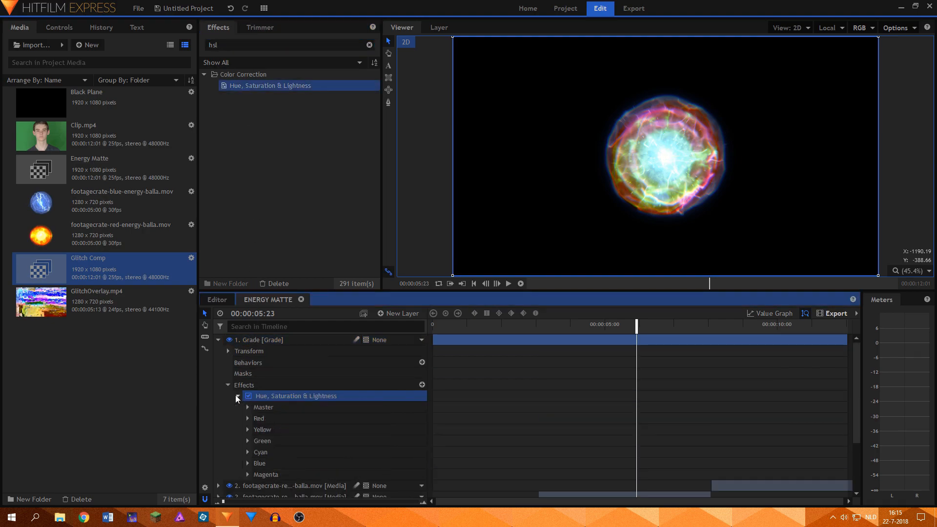
click(247, 408)
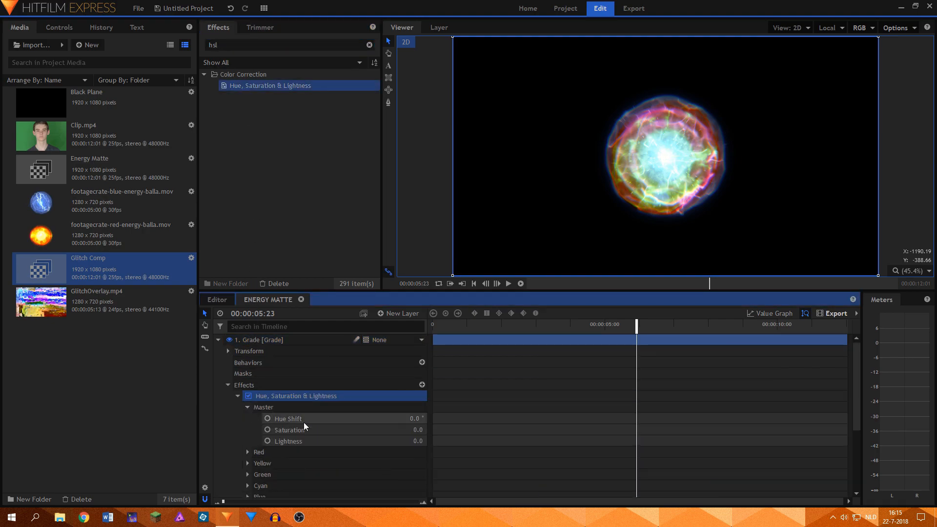
drag(415, 430, 371, 430)
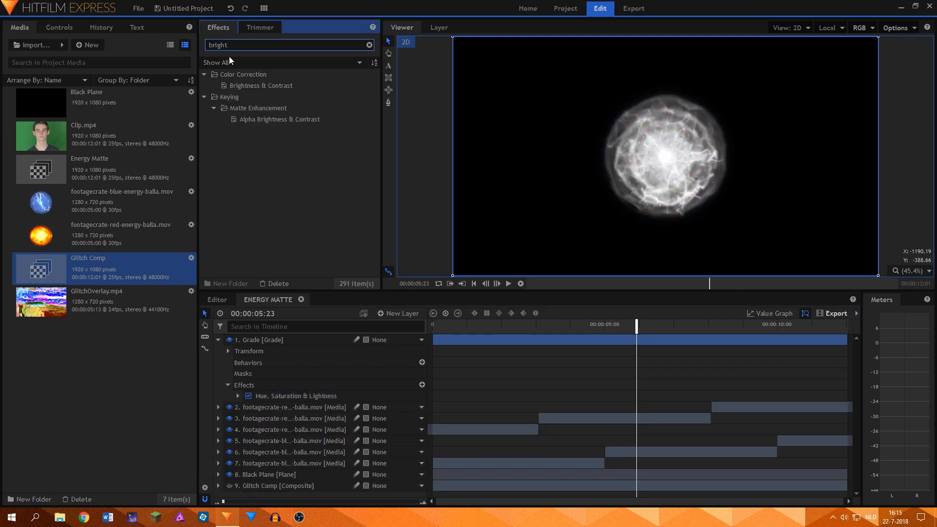
Apply the Brightness & Contrast effect to the Grade layer below Hue, Saturation & Lightness and adjust its settings.
drag(247, 86, 262, 404)
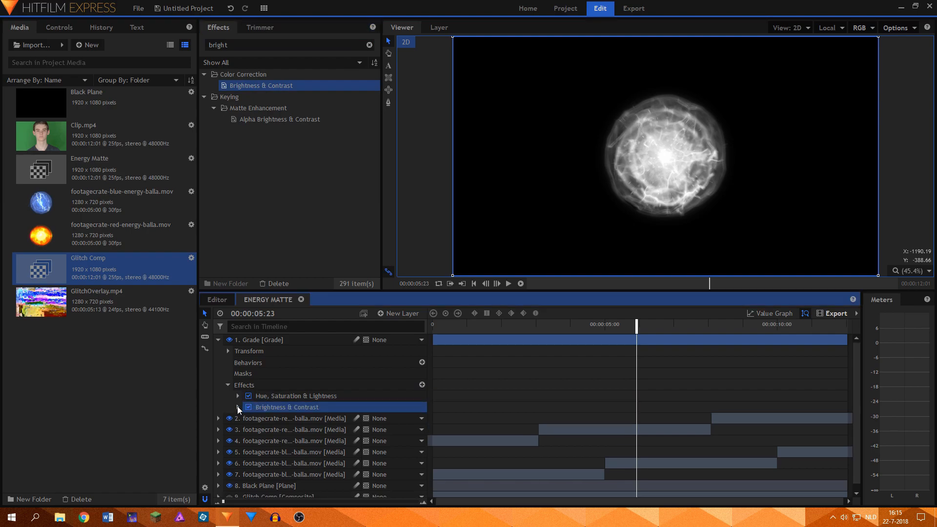
click(238, 407)
click(416, 441)
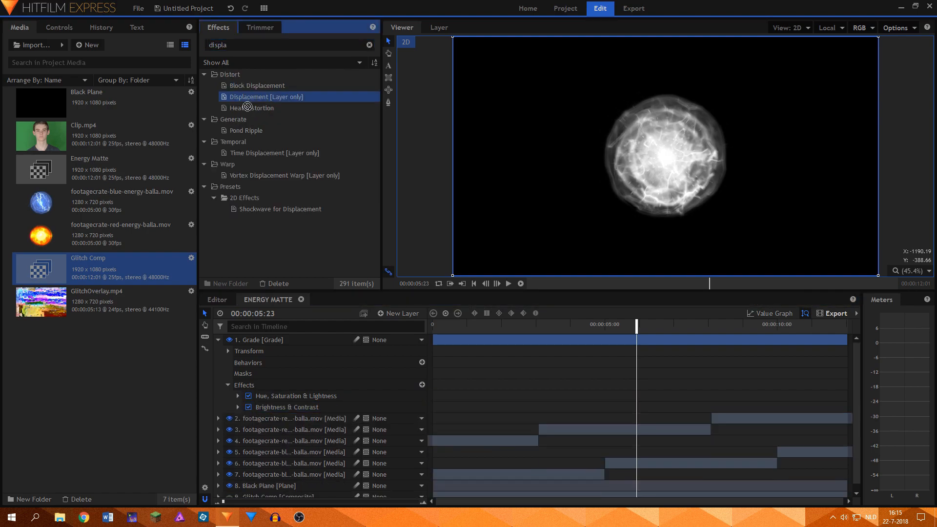
Apply the layer-only Displacement effect to the Grade layer with Glitch Comp as its source layer.
drag(247, 101, 294, 411)
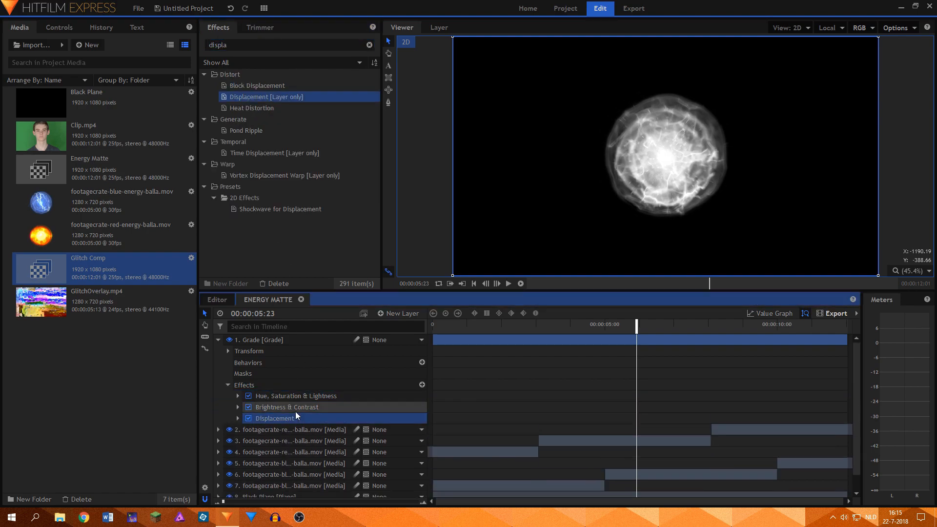
click(242, 421)
click(332, 433)
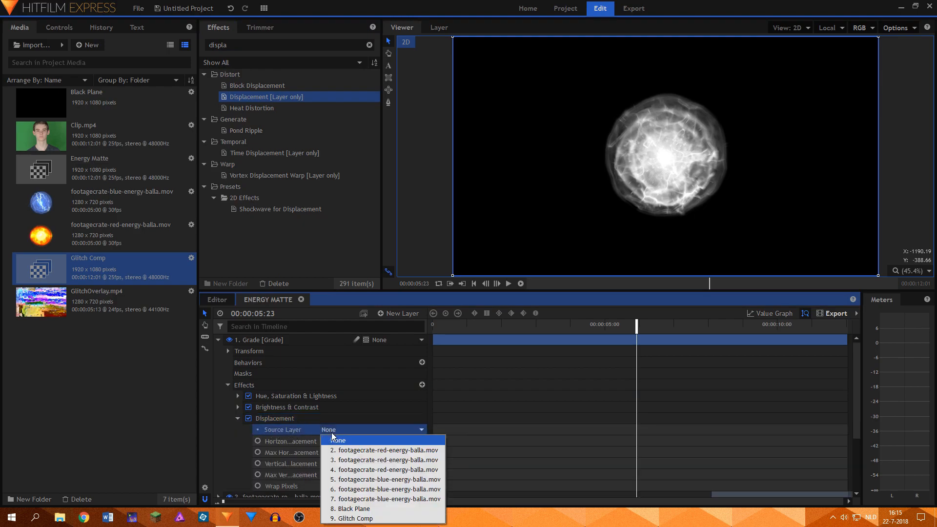
click(355, 521)
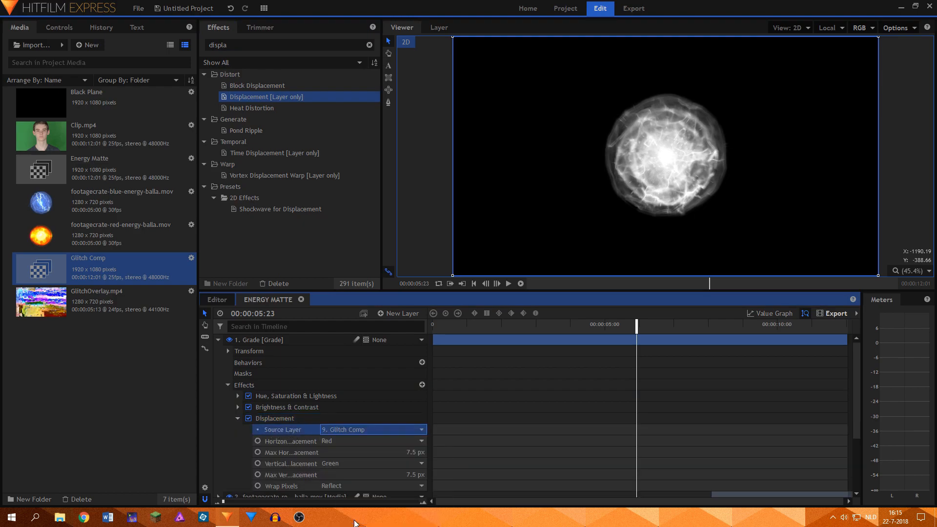
Set the Grade layer's Displacement to 52.5 px maximum horizontal and 27.5 px maximum vertical, with Wrap Pixels on Reflect.
click(336, 442)
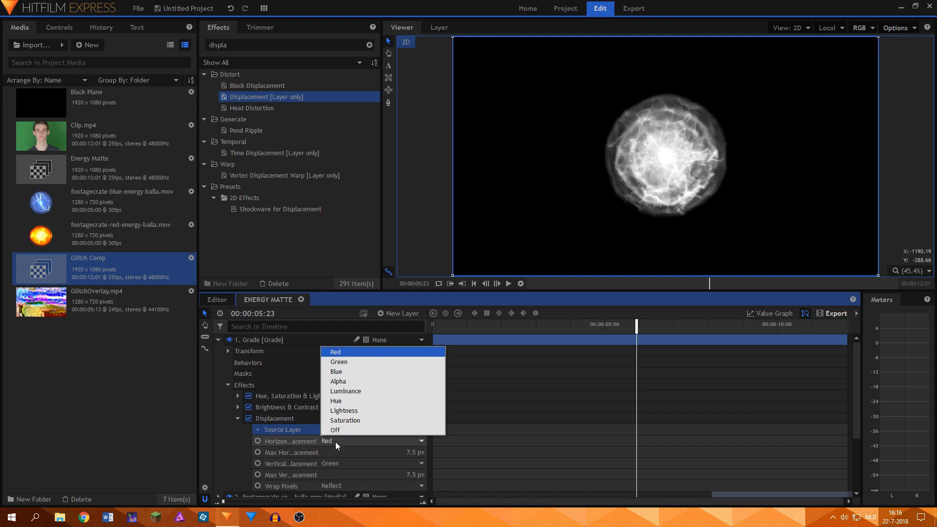
double_click(413, 454)
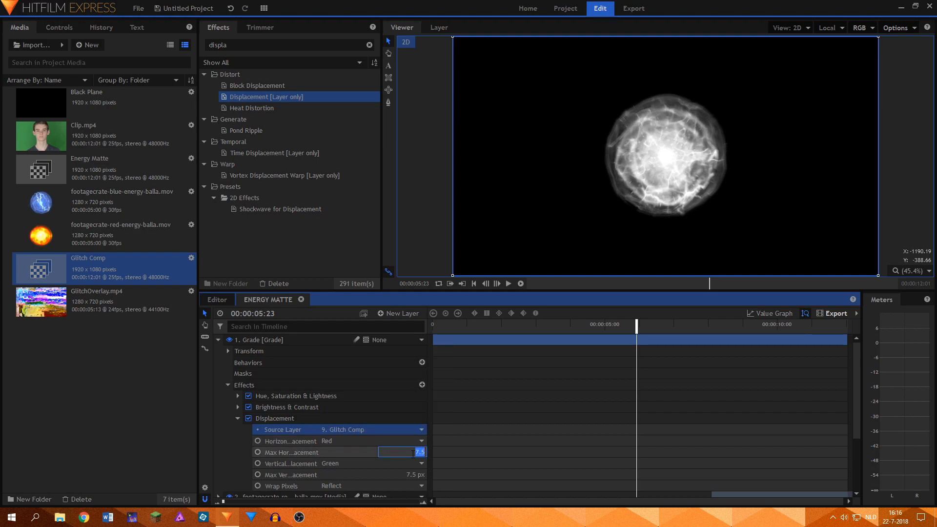
text(52.5)
key(Return)
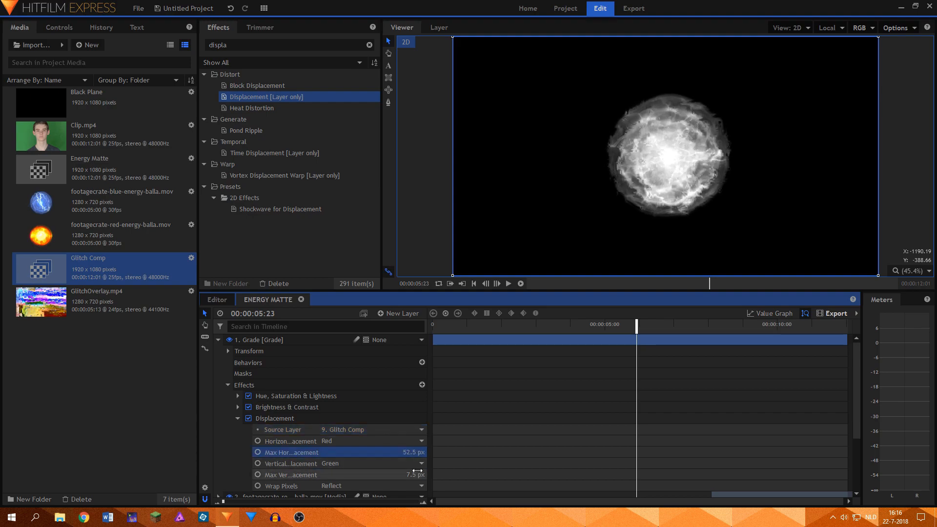
double_click(418, 475)
text(27.5)
key(Return)
click(401, 488)
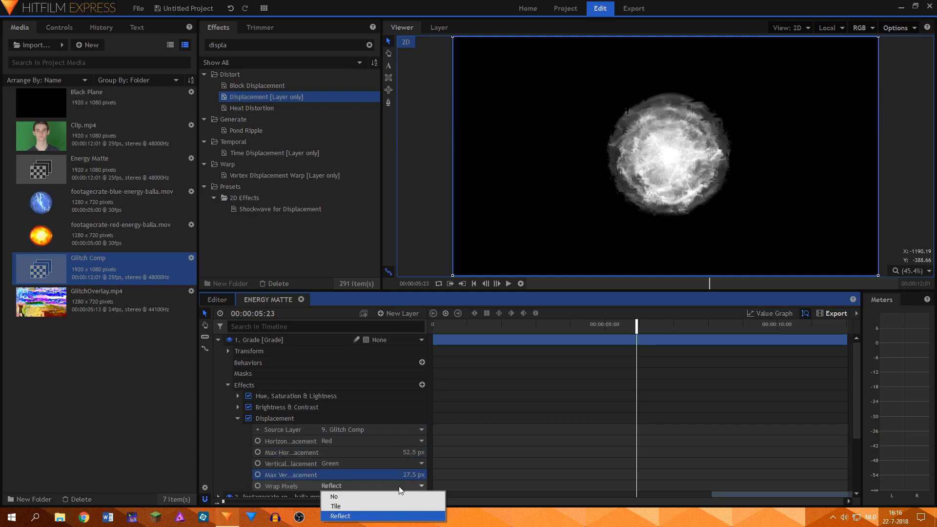
click(369, 516)
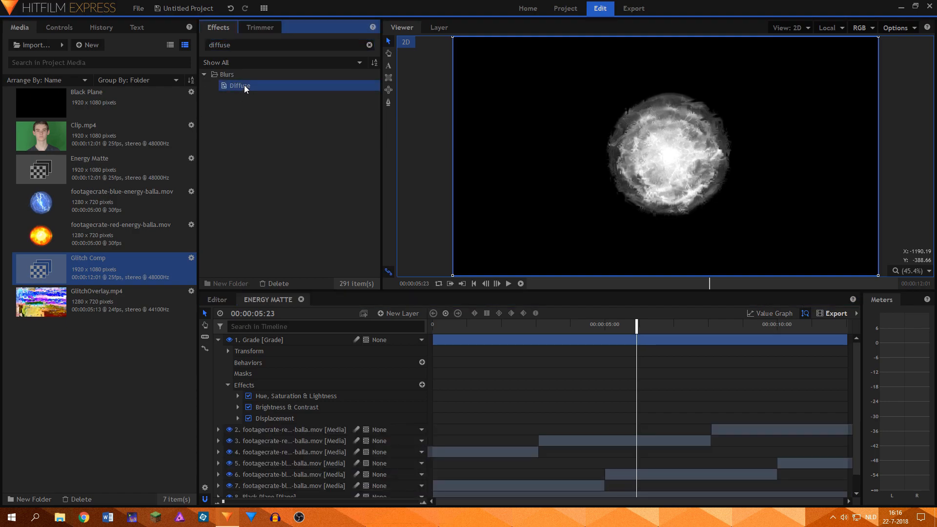
Apply Diffuse and Zoom Blur to the Grade layer below Displacement, and open the Zoom Blur Strength value for editing.
drag(244, 84, 268, 427)
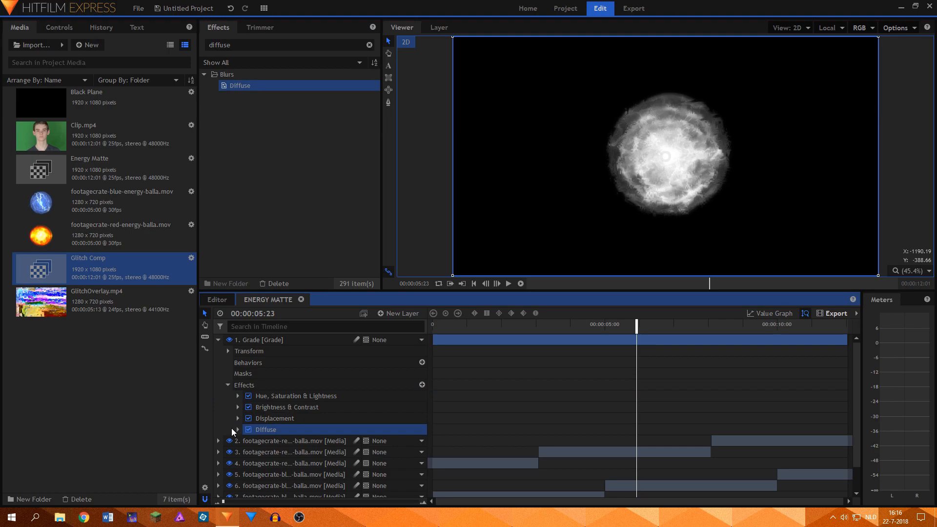
click(236, 430)
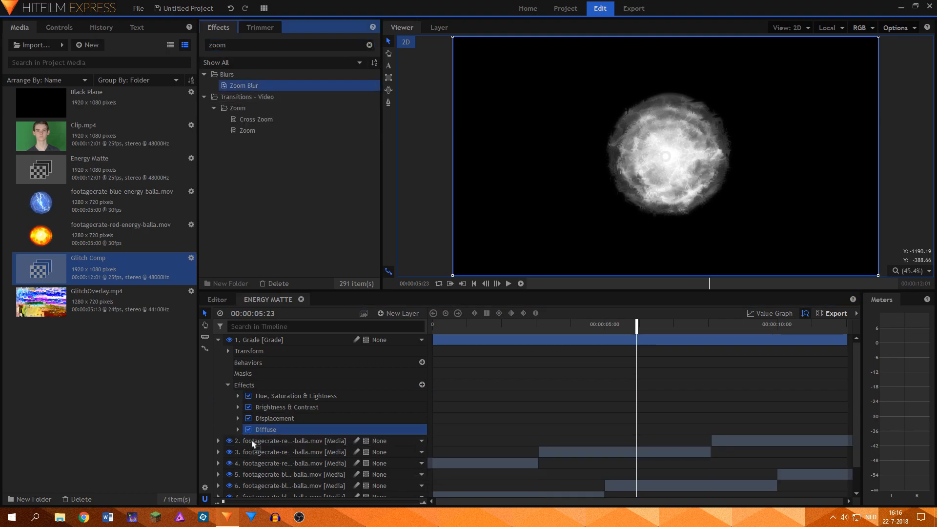
drag(253, 443, 244, 441)
click(238, 441)
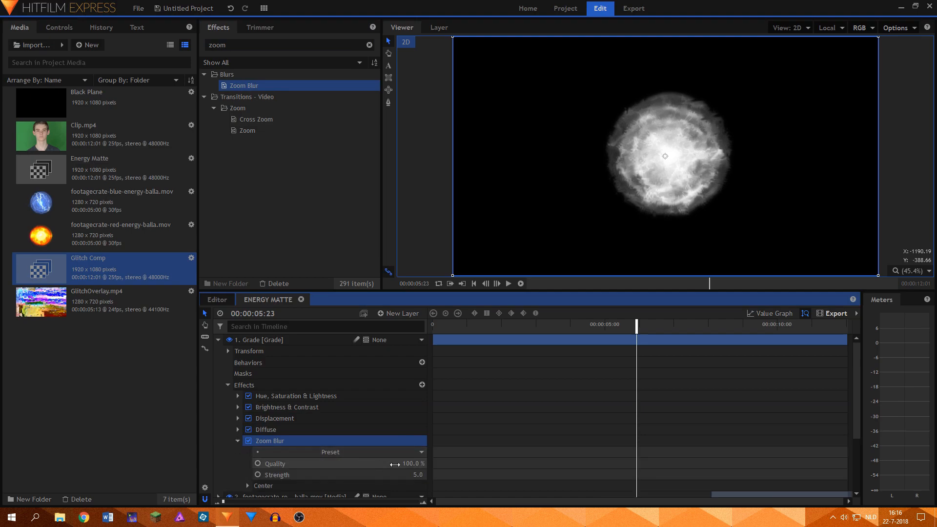
click(419, 475)
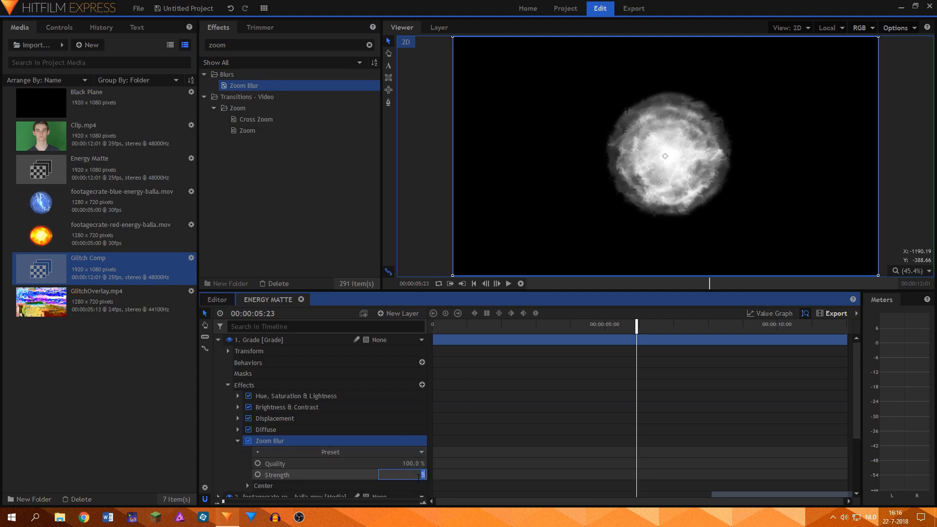
Create a new composite shot named Main Comp at 1080p Full HD, 25 fps, with a duration of 00:00:12:01.
right_click(113, 360)
click(194, 362)
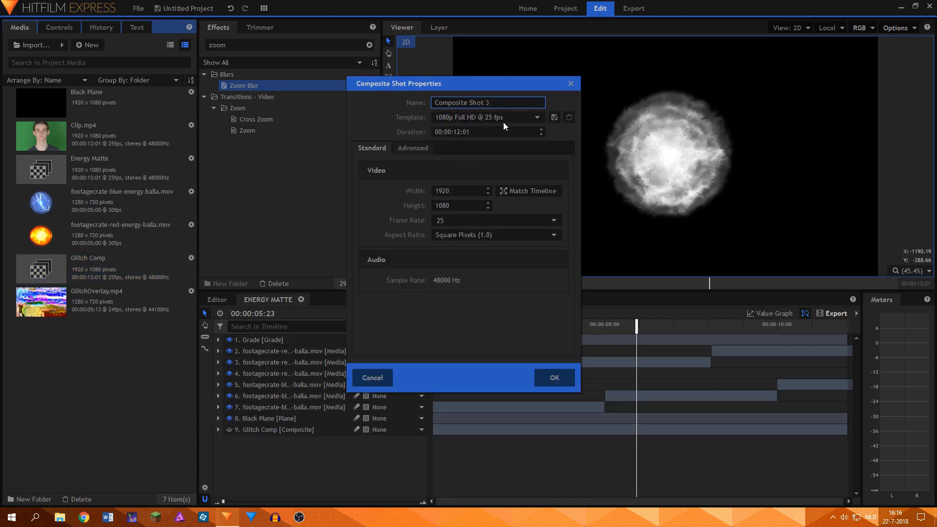
key(ctrl+a)
text(Main Comp)
key(Return)
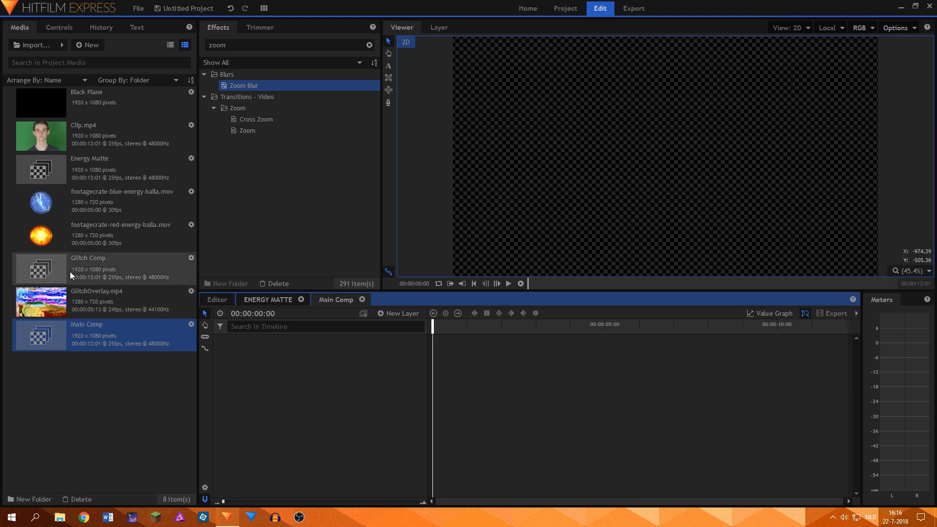
Add Clip.mp4 to Main Comp twice and place the Energy Matte composite above both clip layers.
click(81, 133)
drag(86, 132, 230, 341)
drag(77, 144, 280, 351)
drag(83, 164, 253, 340)
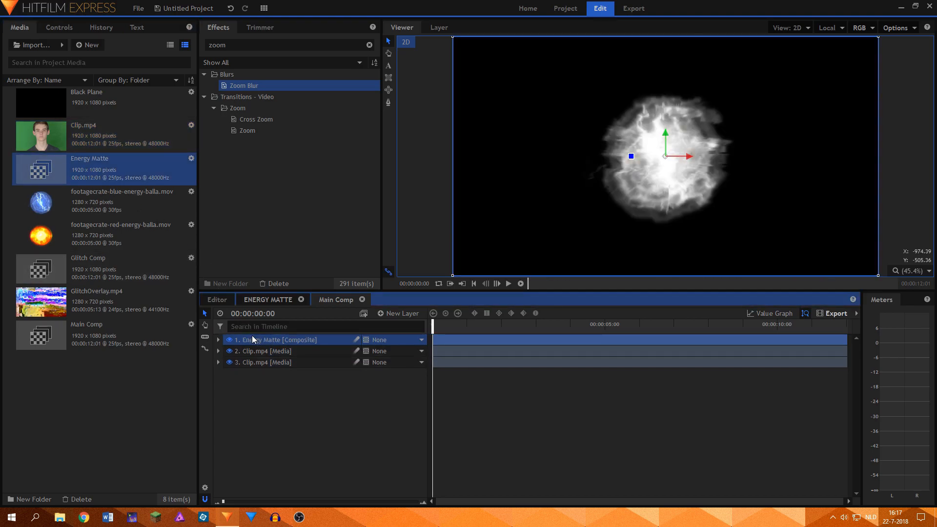
Set the blend mode of the Energy Matte layer to Screen.
right_click(253, 340)
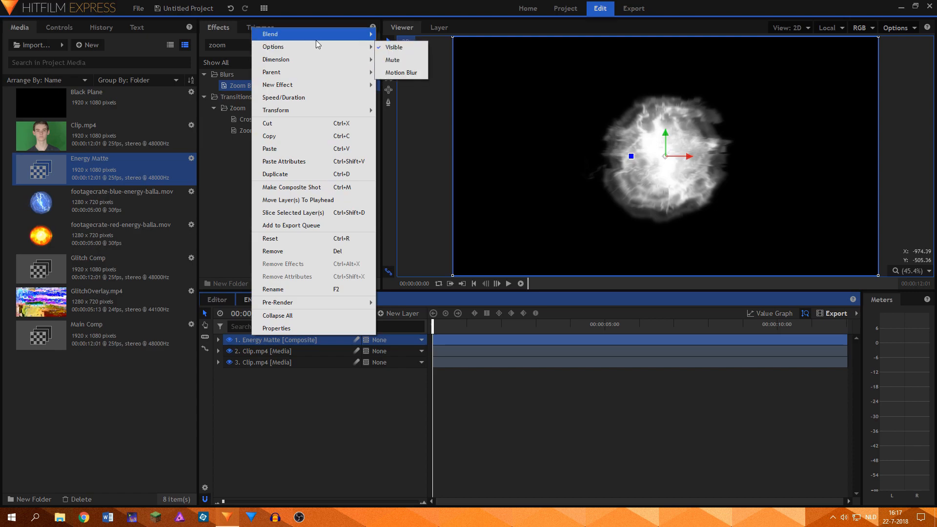
mouse_move(319, 34)
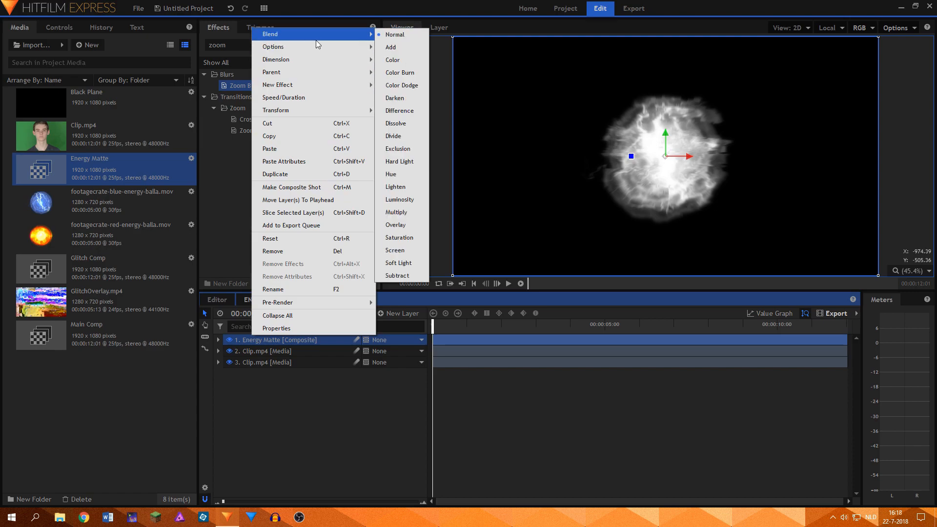
click(404, 251)
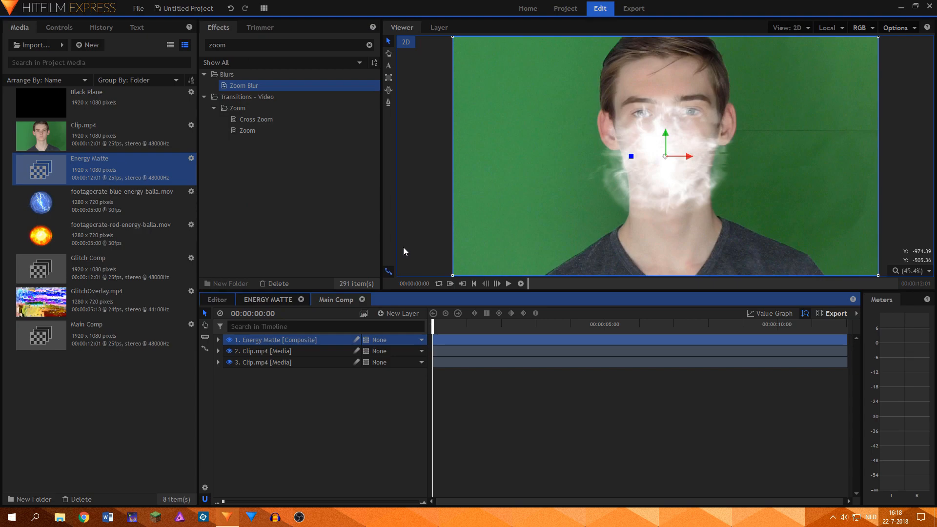
Scale the Energy Matte layer to 159% and move it up to position 0, 139 so it covers the face.
click(218, 340)
click(228, 373)
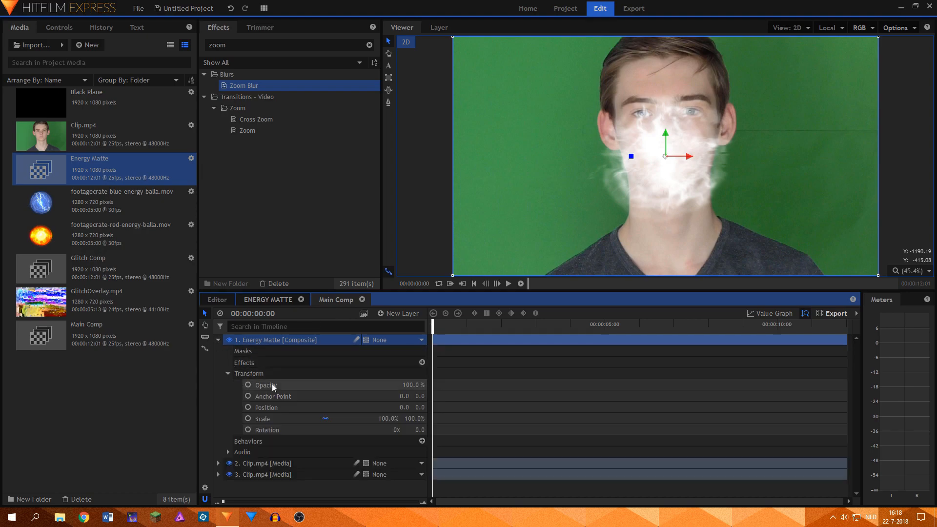
drag(388, 418, 486, 406)
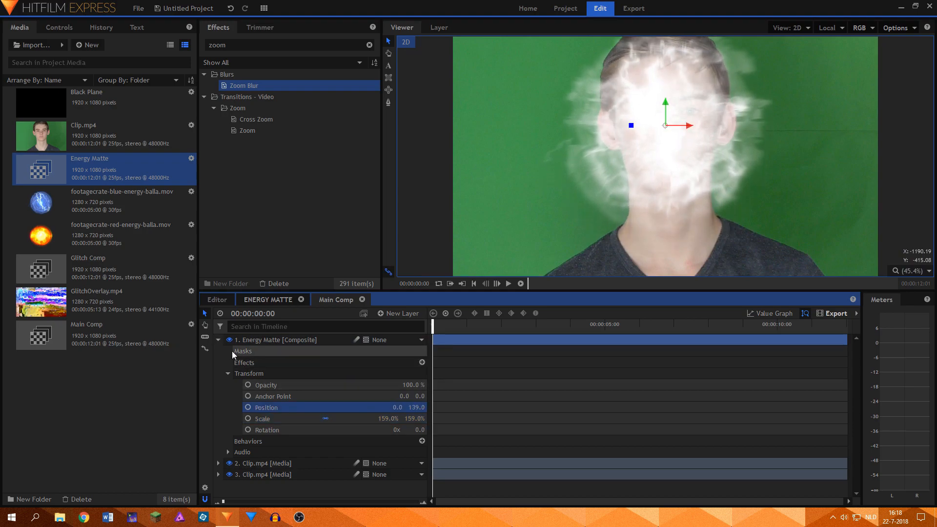
click(218, 341)
Apply Set Matte to the upper Clip.mp4 layer with Energy Matte as source layer, Lightness as matte source and Replace as blend.
click(251, 400)
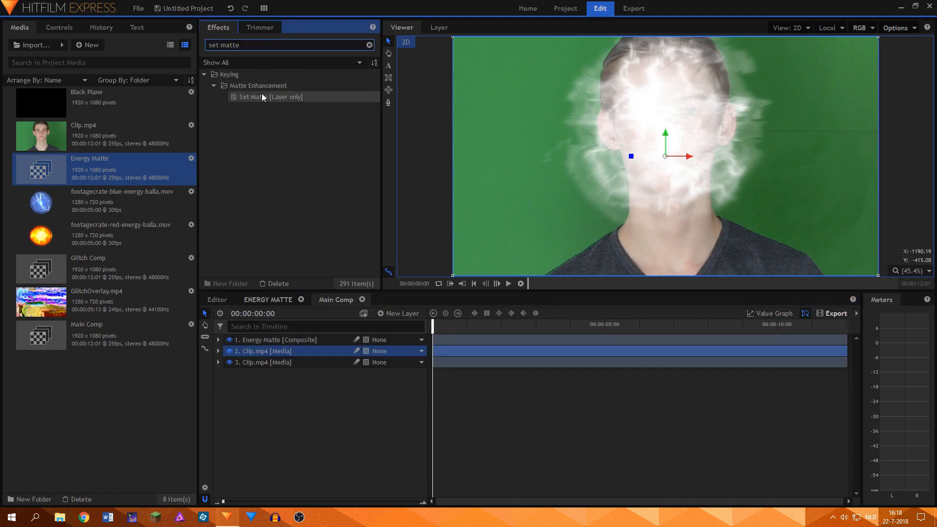
drag(271, 97, 264, 351)
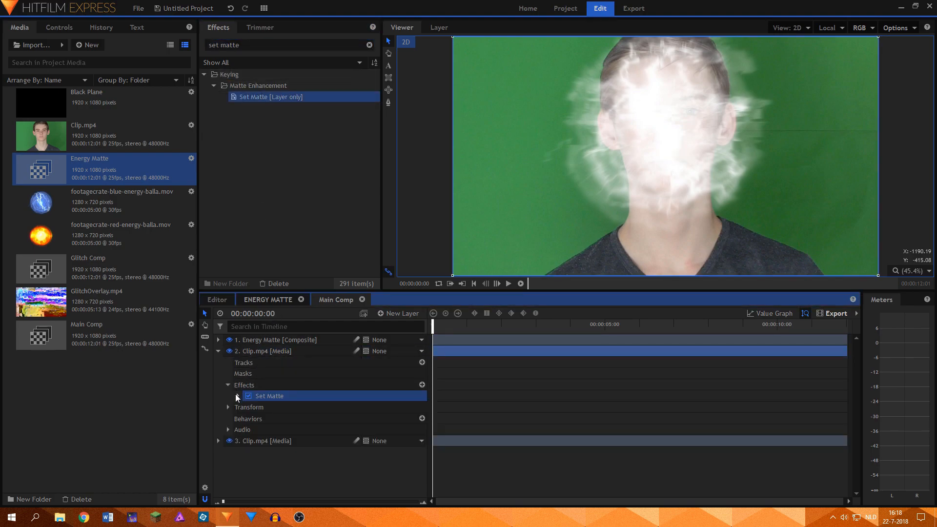
click(237, 396)
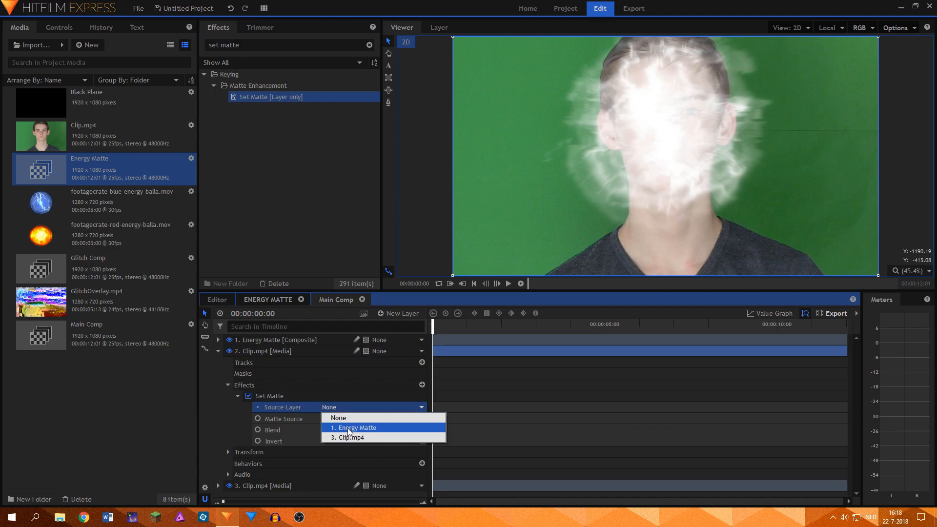
click(349, 429)
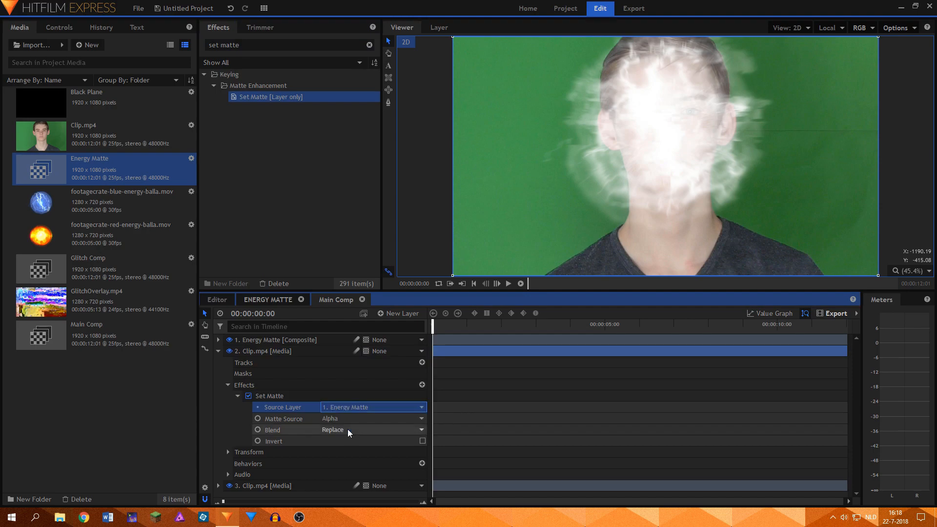
click(343, 419)
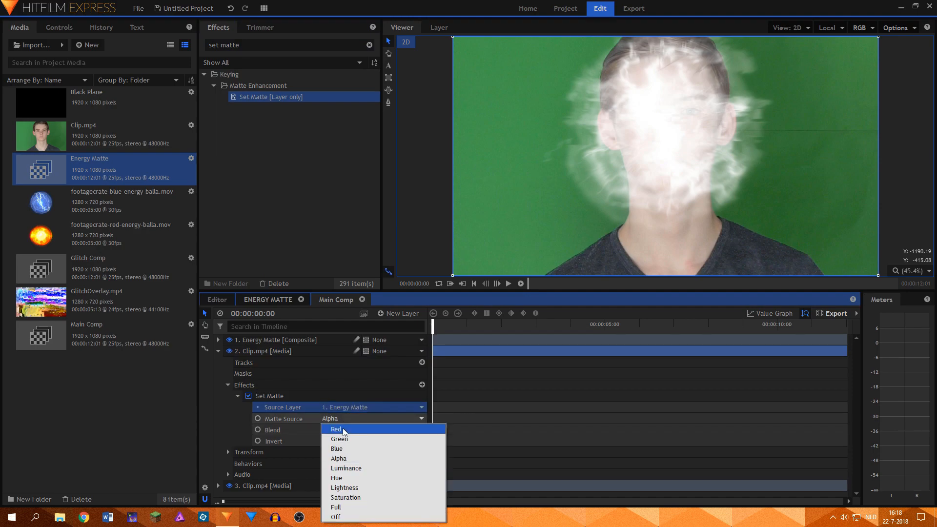
click(344, 488)
click(340, 431)
click(341, 461)
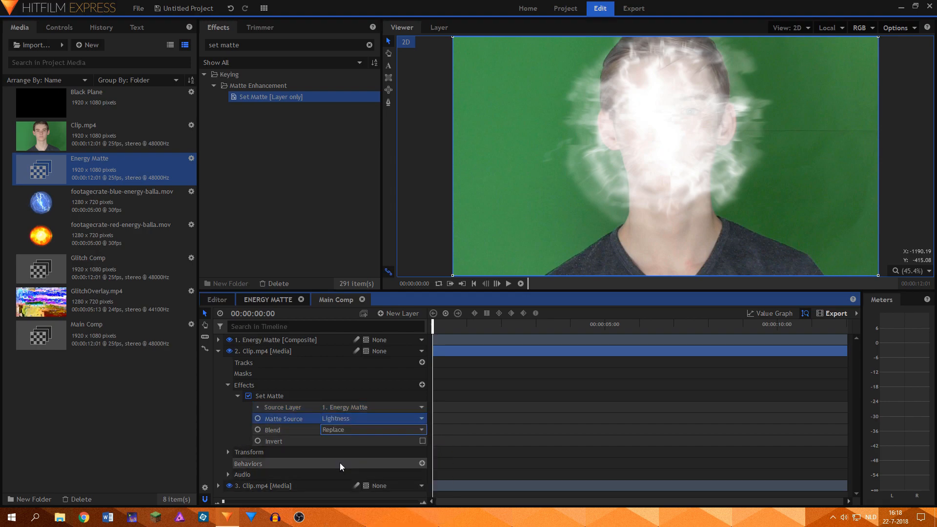
click(217, 352)
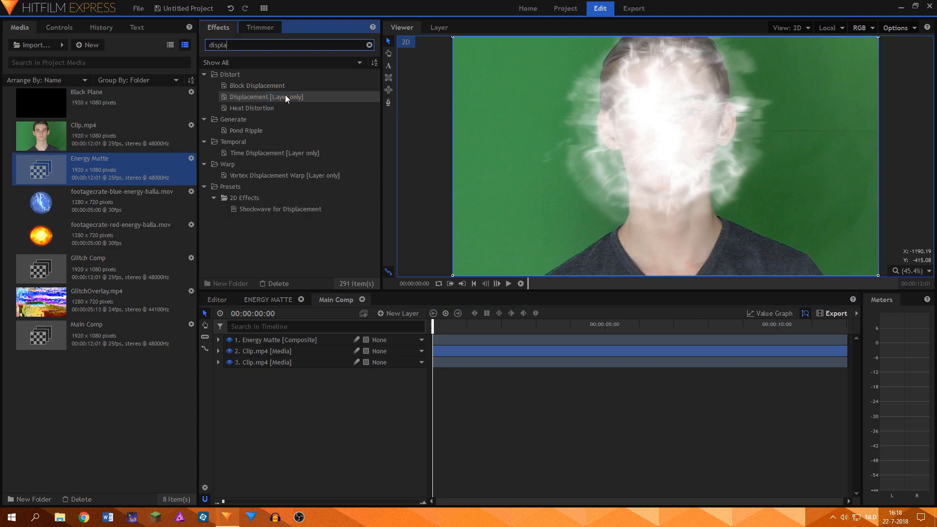
Apply the layer-only Displacement effect to the upper Clip.mp4 layer below Set Matte, with Energy Matte as its source layer.
drag(266, 97, 272, 322)
drag(272, 357, 268, 361)
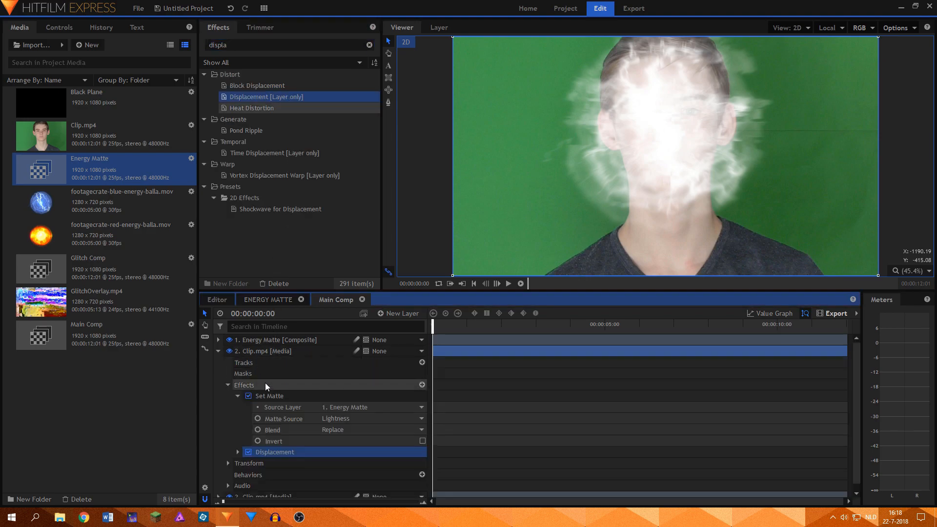
click(236, 450)
scroll(334, 443, down, 2)
click(339, 409)
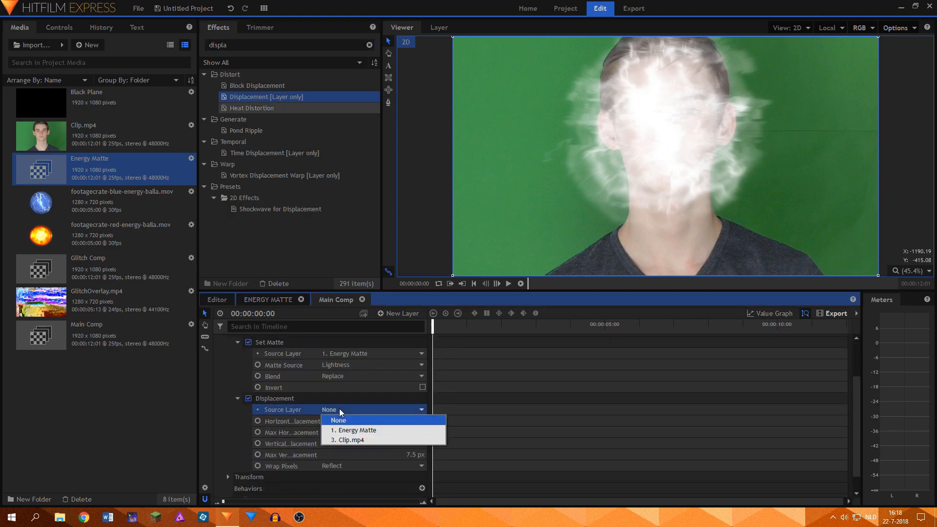
click(359, 430)
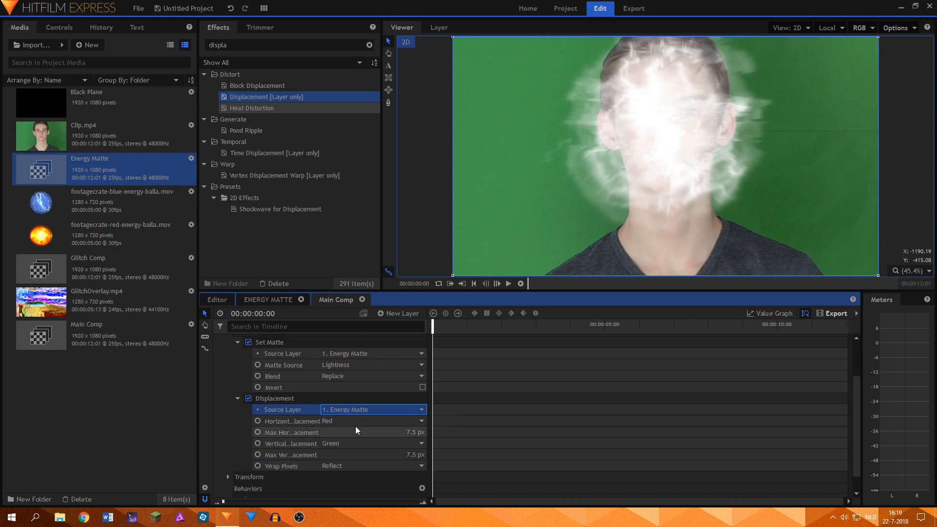
Set the clip's horizontal and vertical displacement channels to Luminance, with both maximum displacements at 5 px.
click(356, 422)
click(355, 472)
click(345, 444)
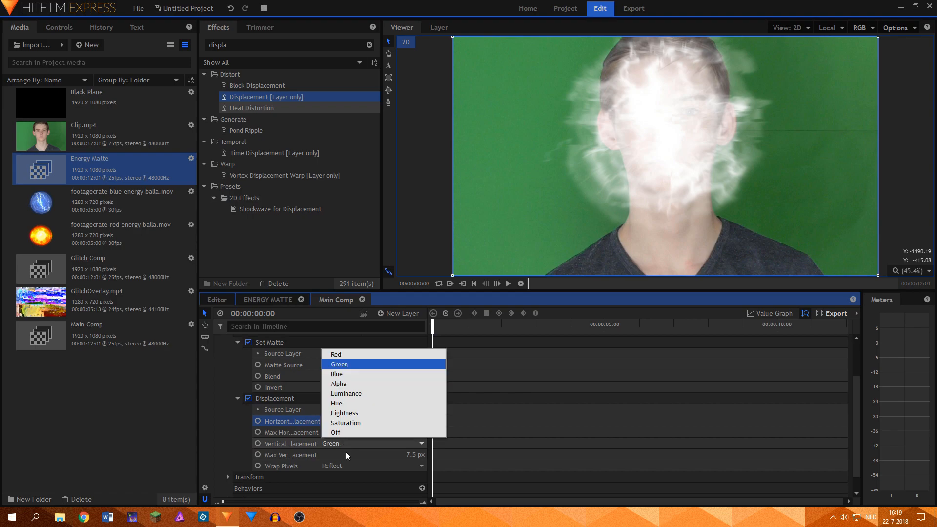
click(346, 394)
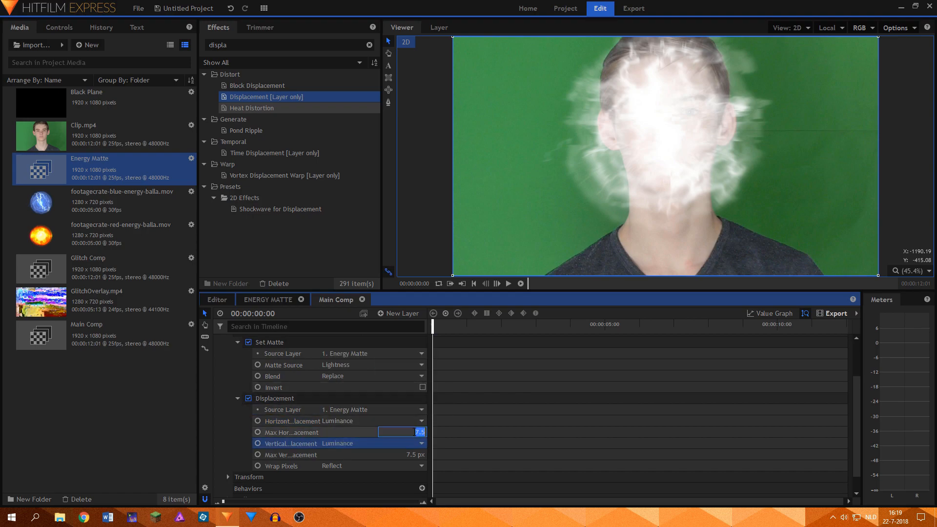
text(5)
click(414, 454)
text(5)
click(236, 403)
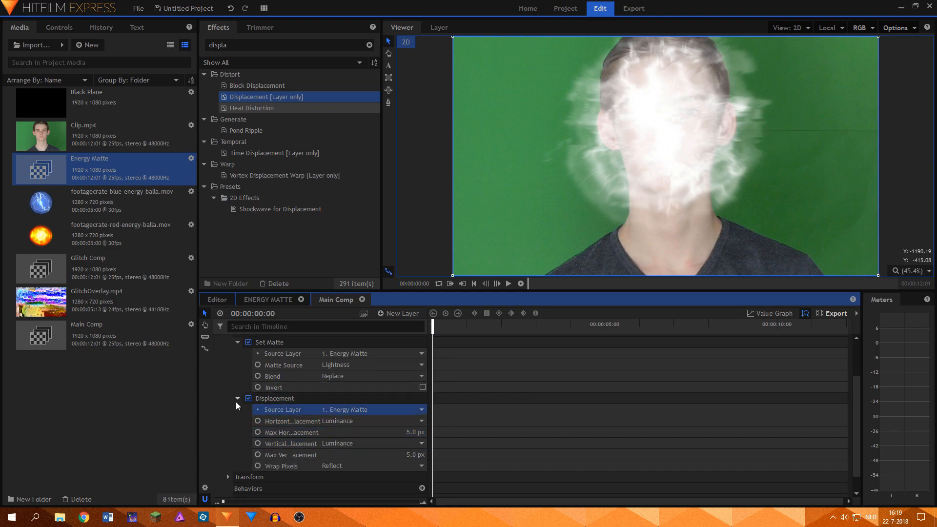
Compare the upper clip with its Displacement effect disabled and enabled, and collapse its effect settings.
click(248, 399)
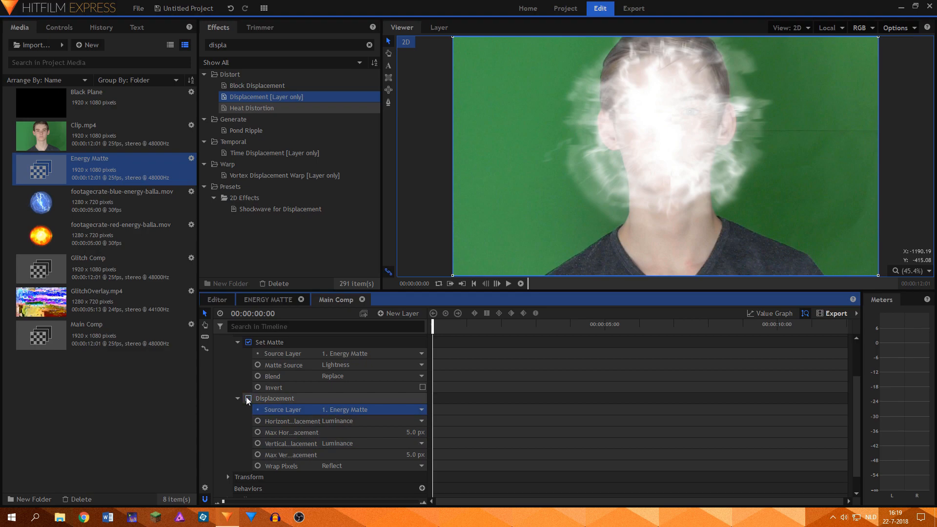
click(230, 432)
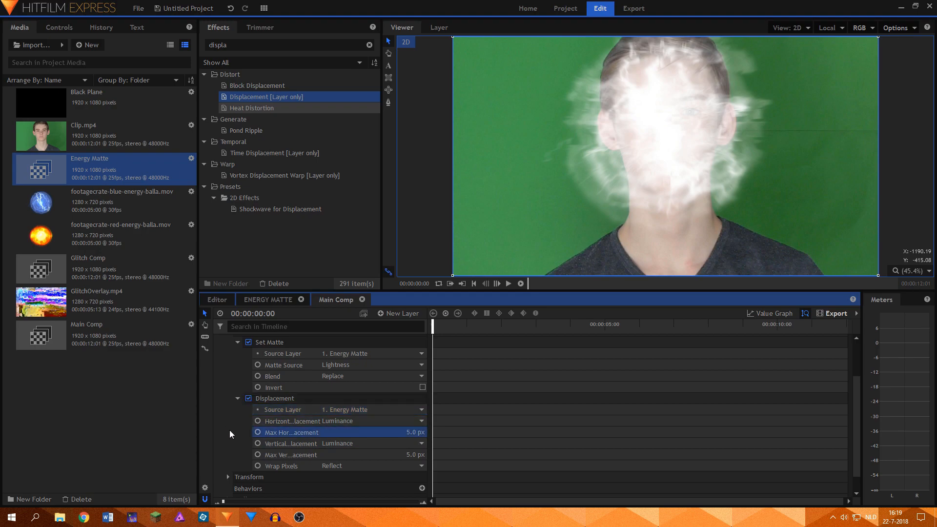
scroll(242, 367, up, 5)
click(237, 396)
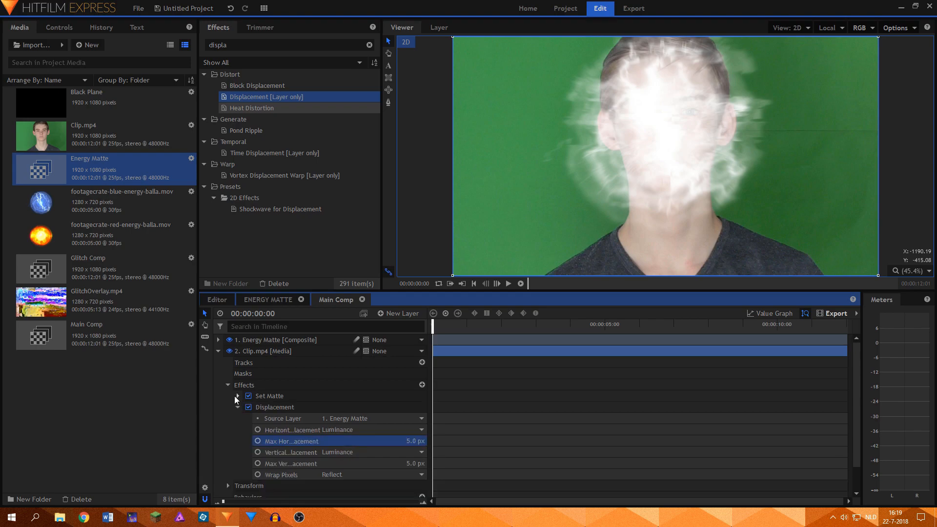
click(238, 407)
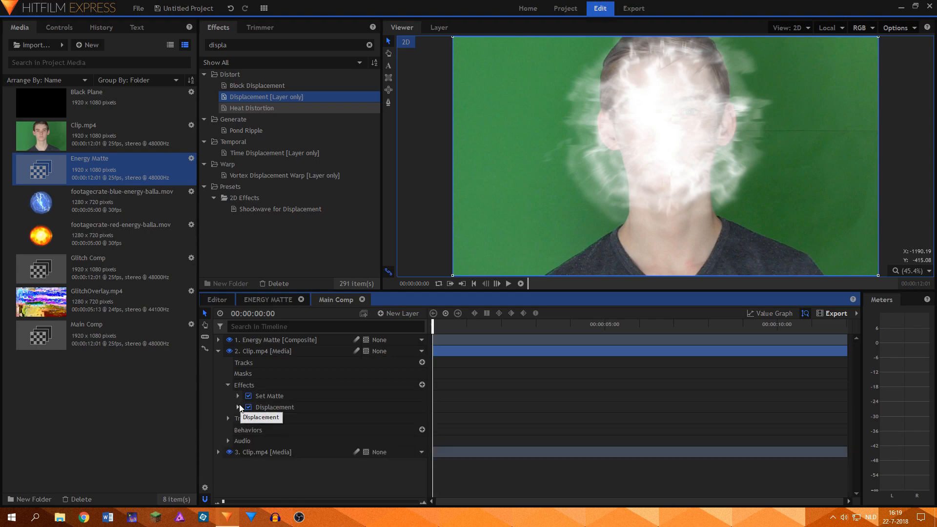
Apply Color Temperature to the upper Clip.mp4 layer below Displacement and begin adjusting its Temperature.
click(229, 45)
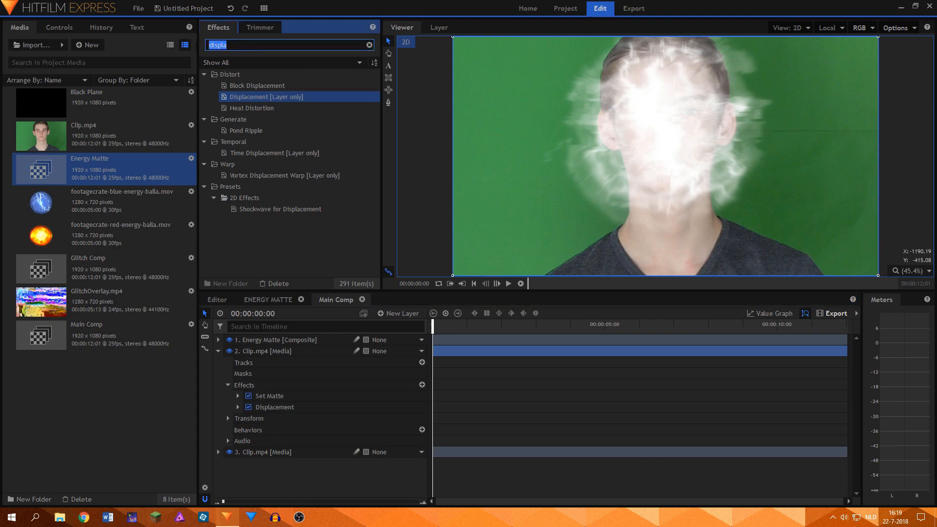
text(col)
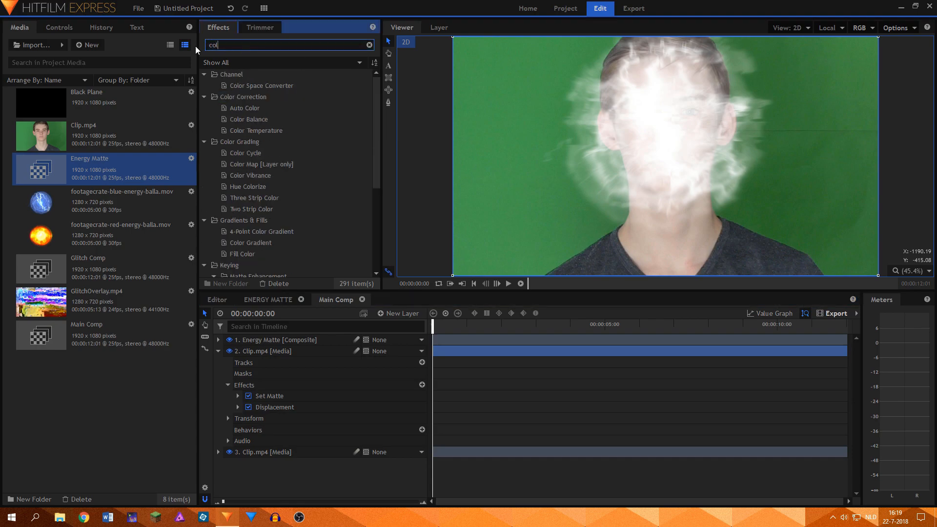
text(or temp)
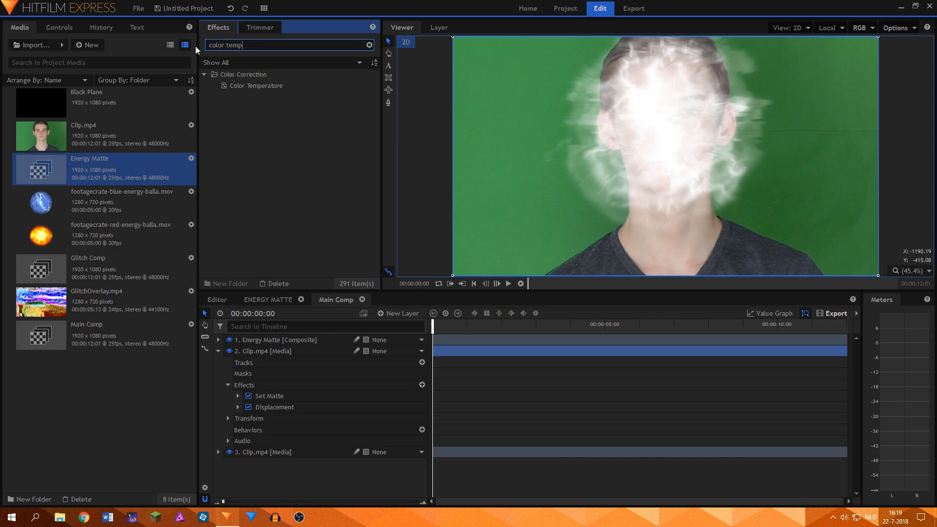
drag(257, 87, 238, 420)
click(238, 418)
click(408, 441)
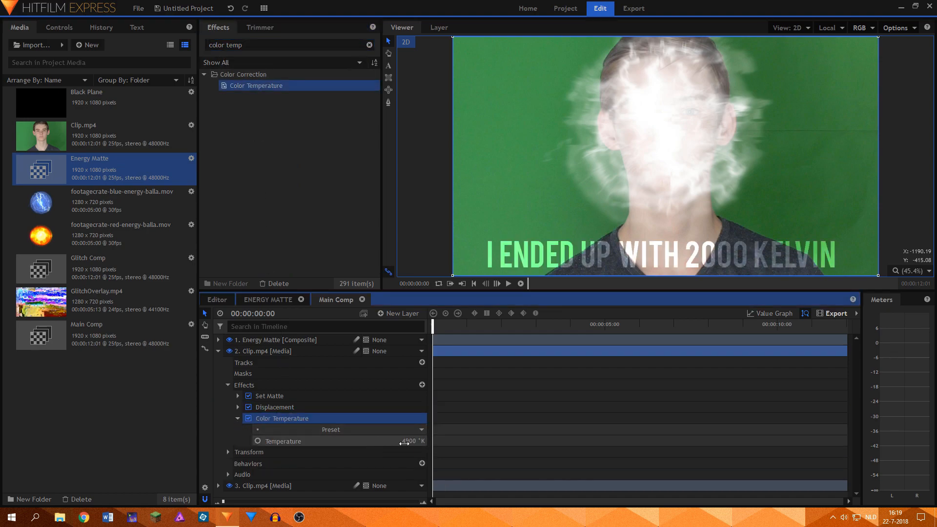